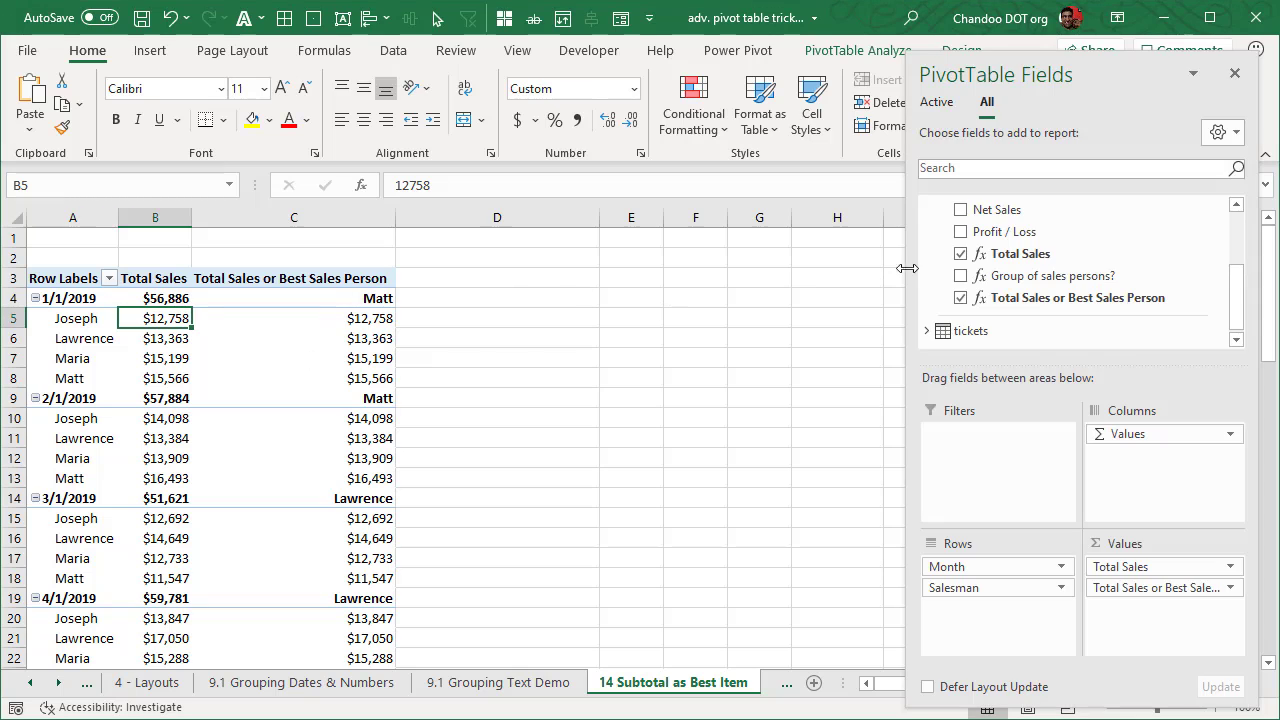
Deselect the pivot so only the monthly sales and best-salesperson subtotal columns remain visible
click(723, 304)
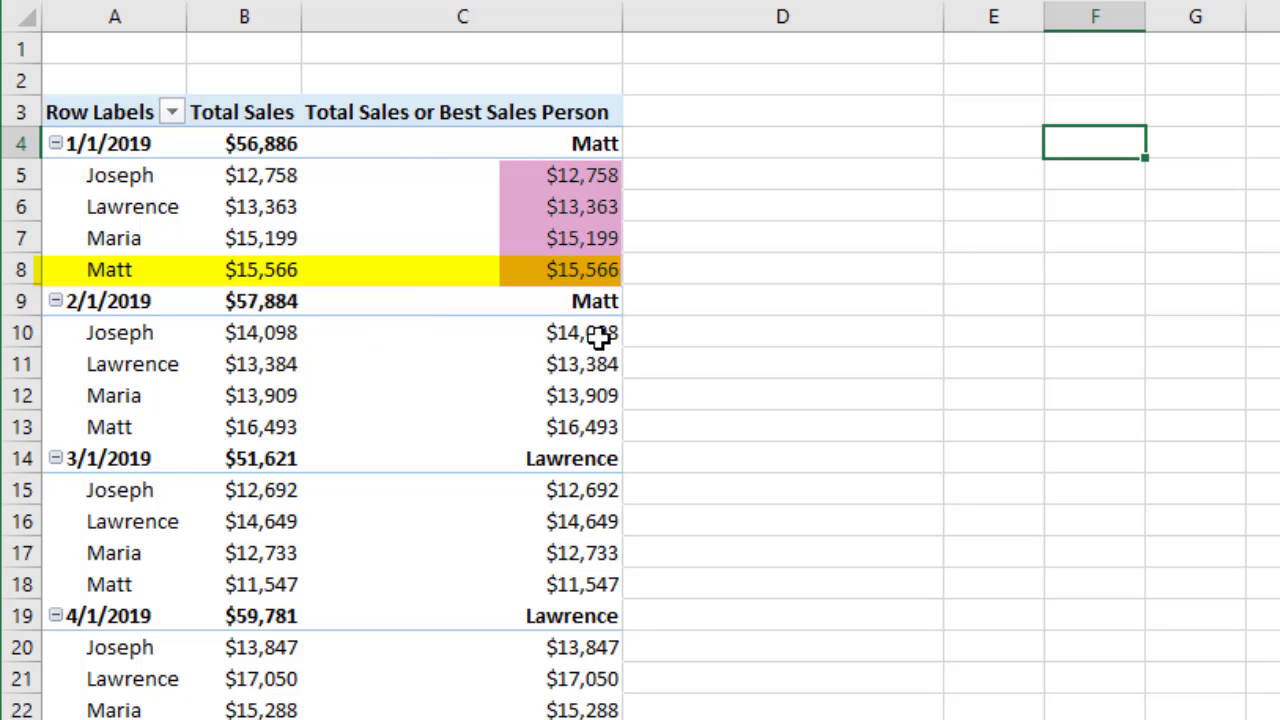
scroll(568, 440, down, 7)
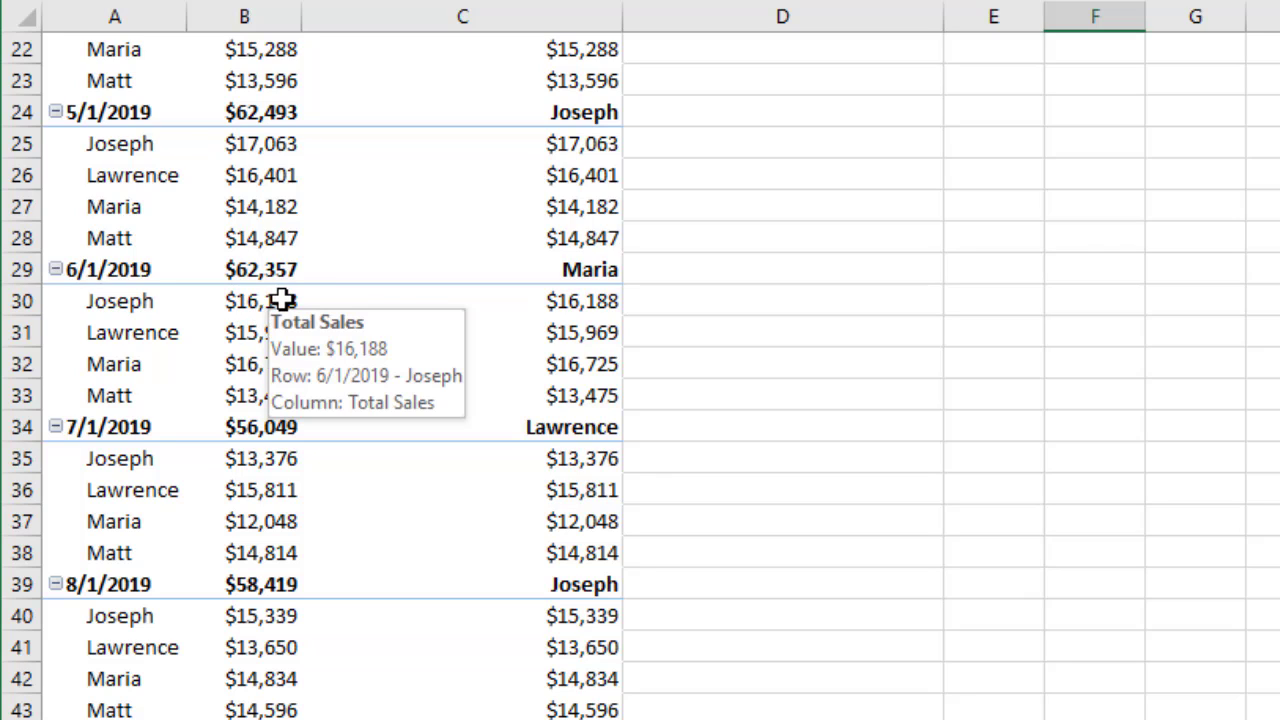
drag(279, 300, 276, 393)
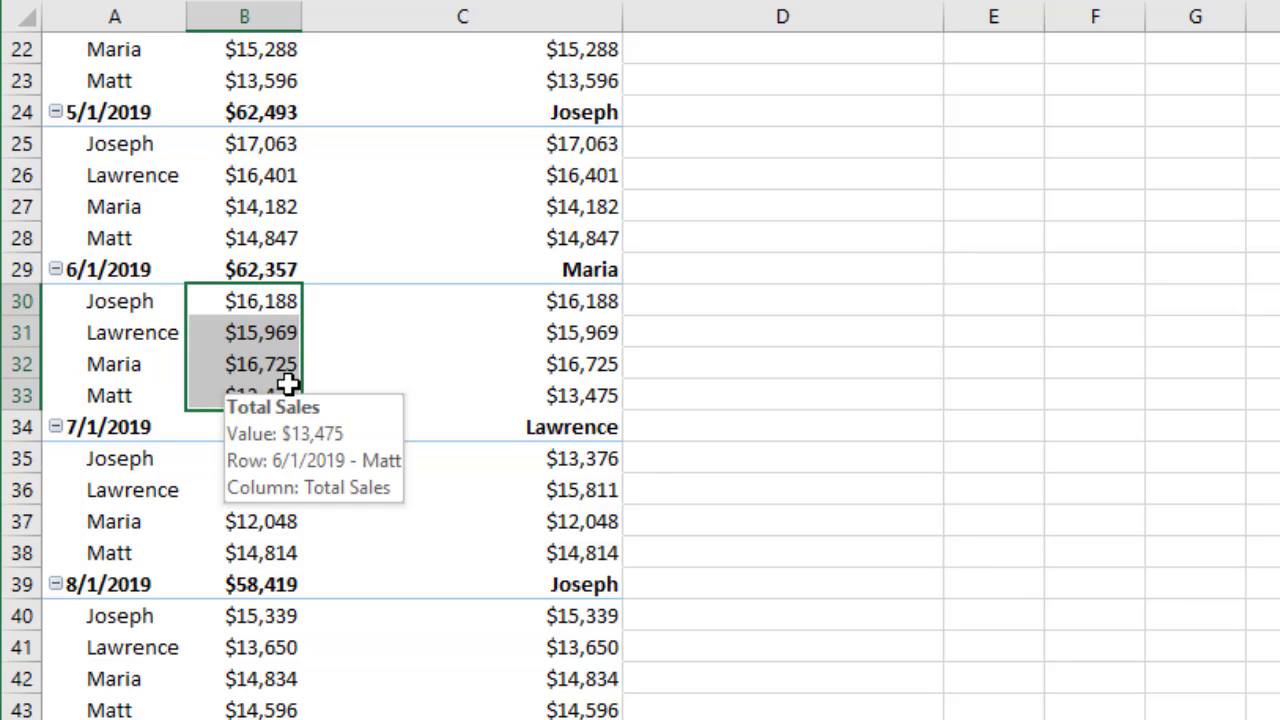
click(598, 266)
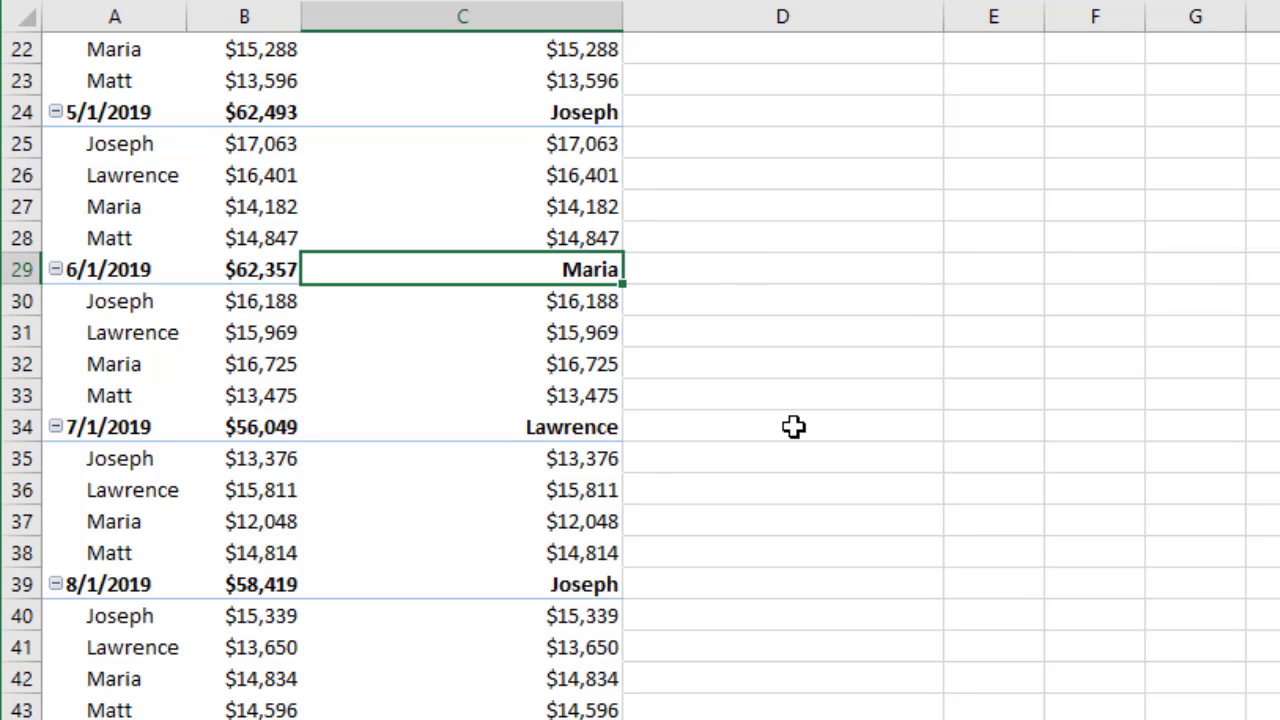
scroll(792, 431, up, 7)
click(560, 140)
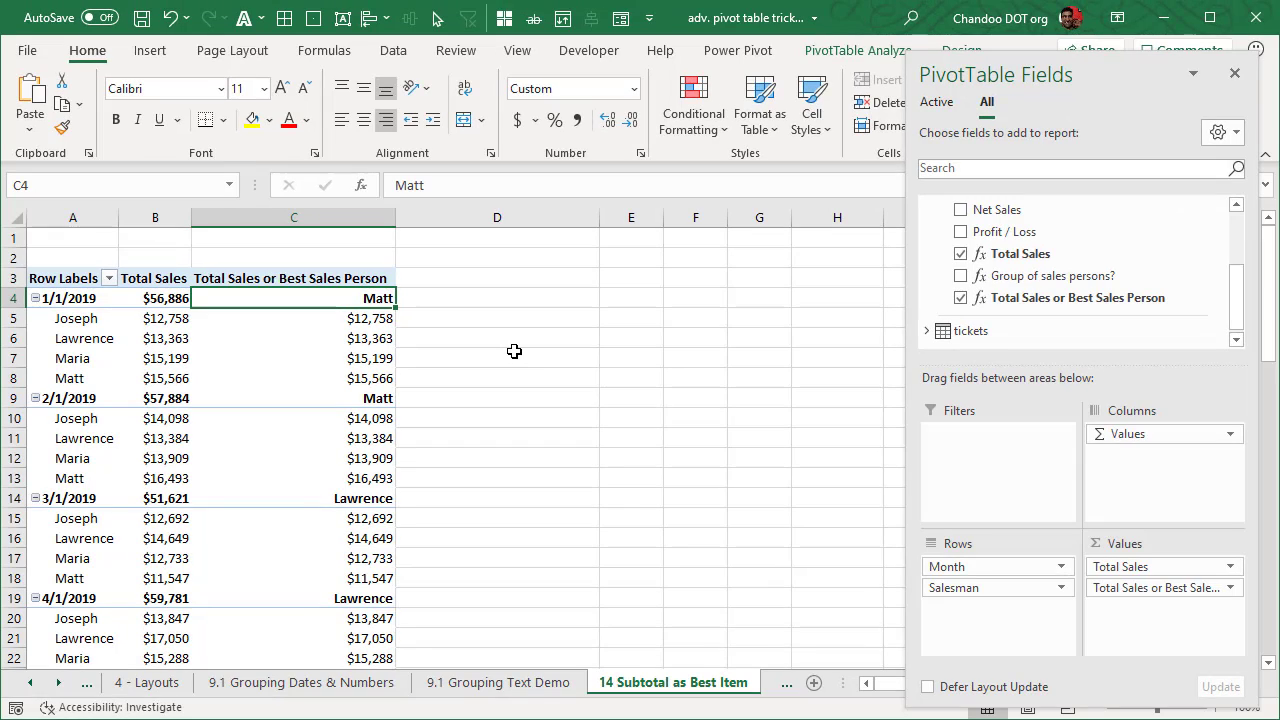
Open the Total Sales measure from the PivotTable Fields list for editing
click(514, 351)
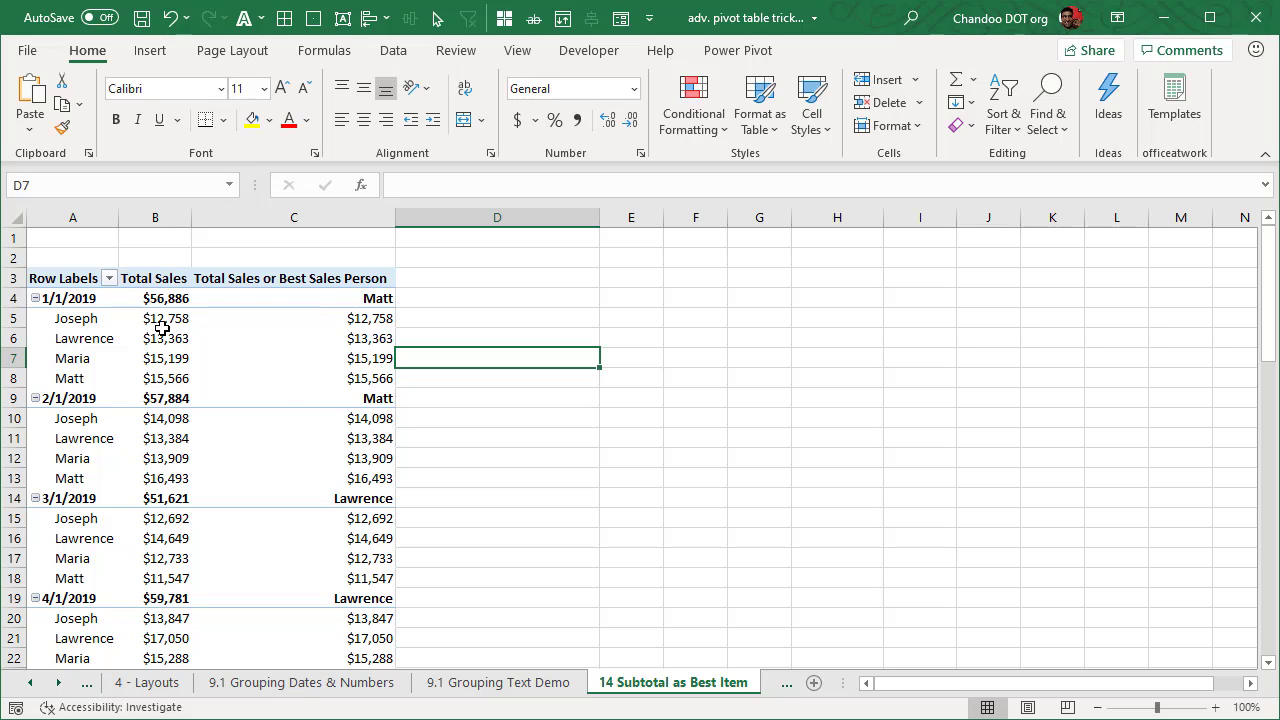
mouse_move(162, 328)
click(163, 320)
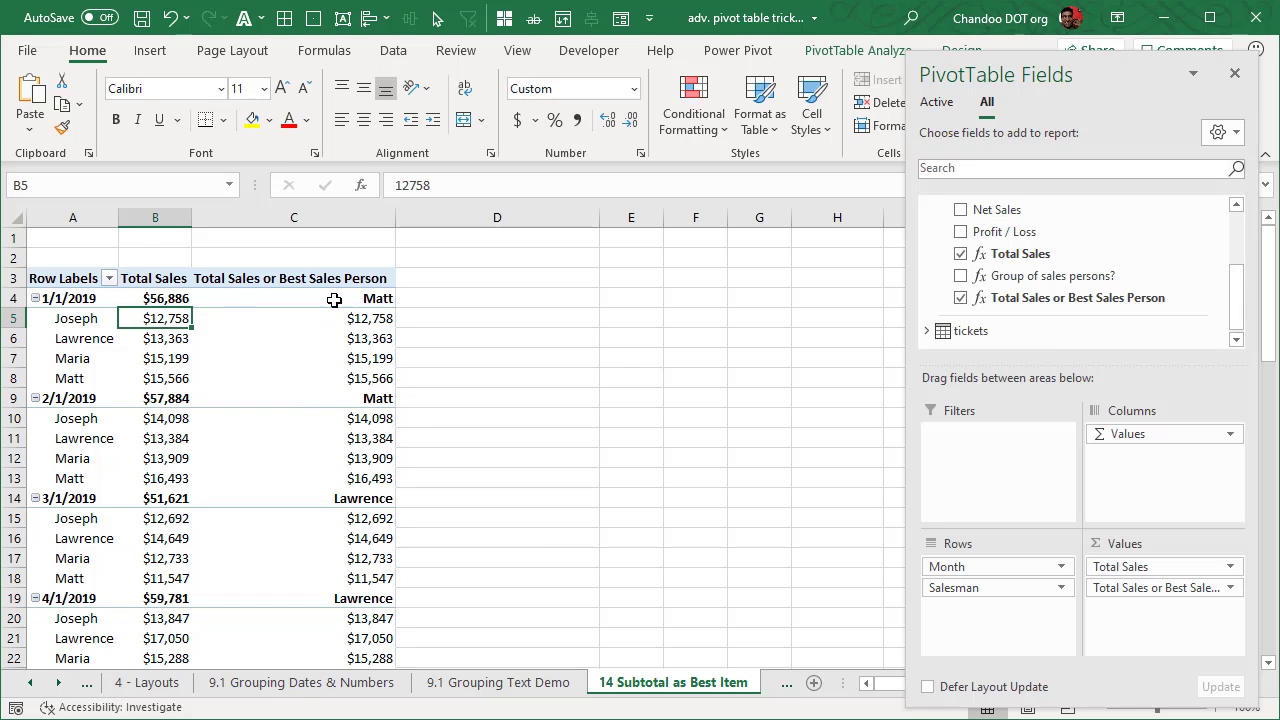
right_click(1010, 253)
click(1055, 265)
Change the Total Sales formula to =SUM(Sales[Net Sales]) and save the measure
click(803, 359)
scroll(855, 392, up, 5)
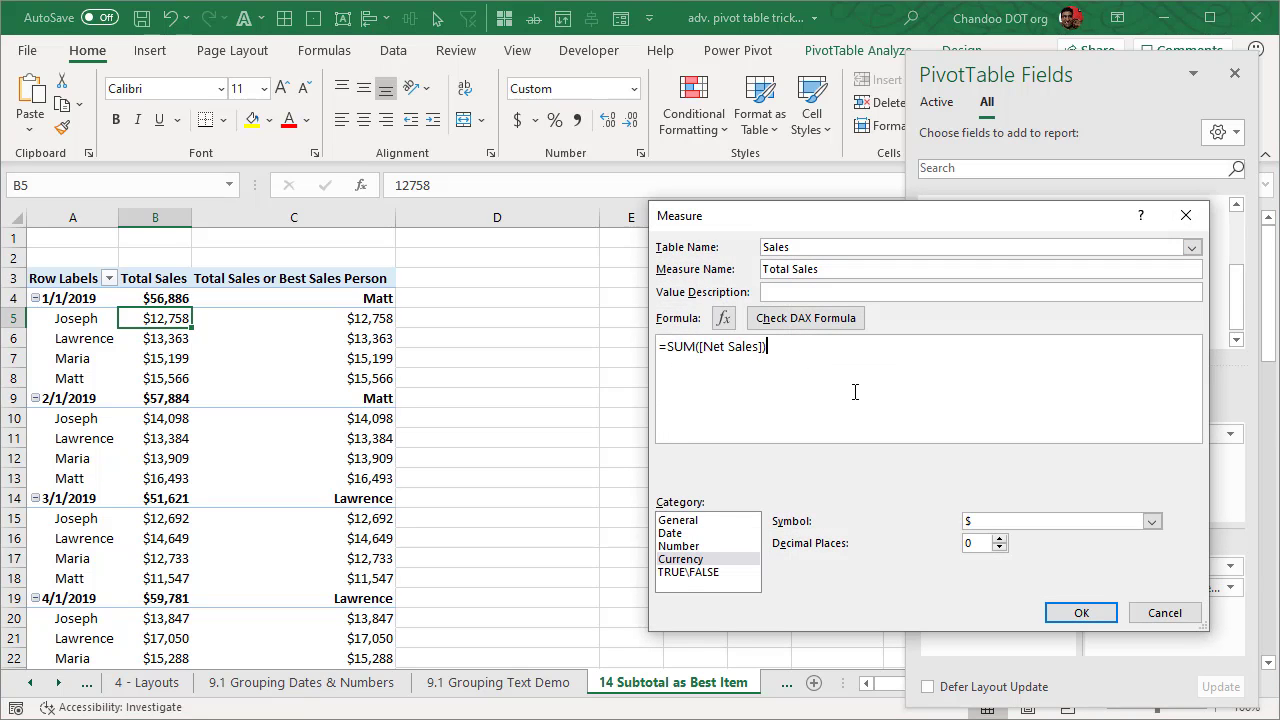
click(738, 357)
text(Sales)
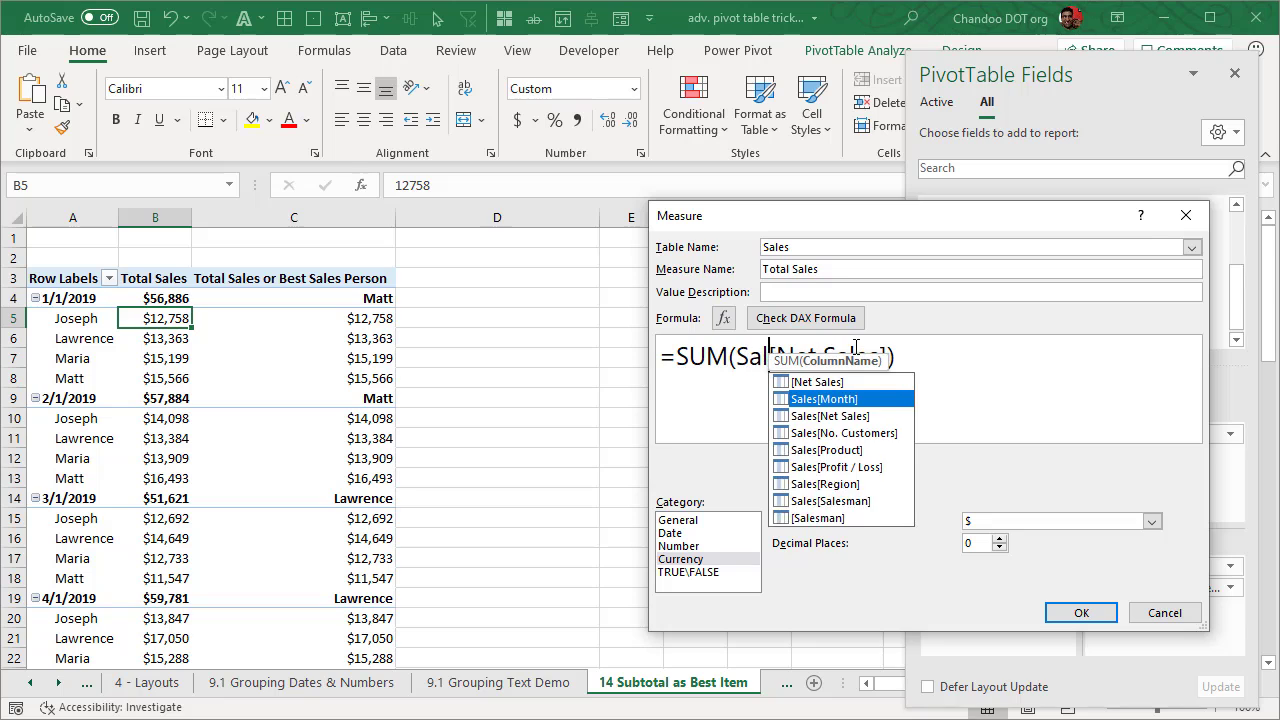
key(Down)
key(Tab)
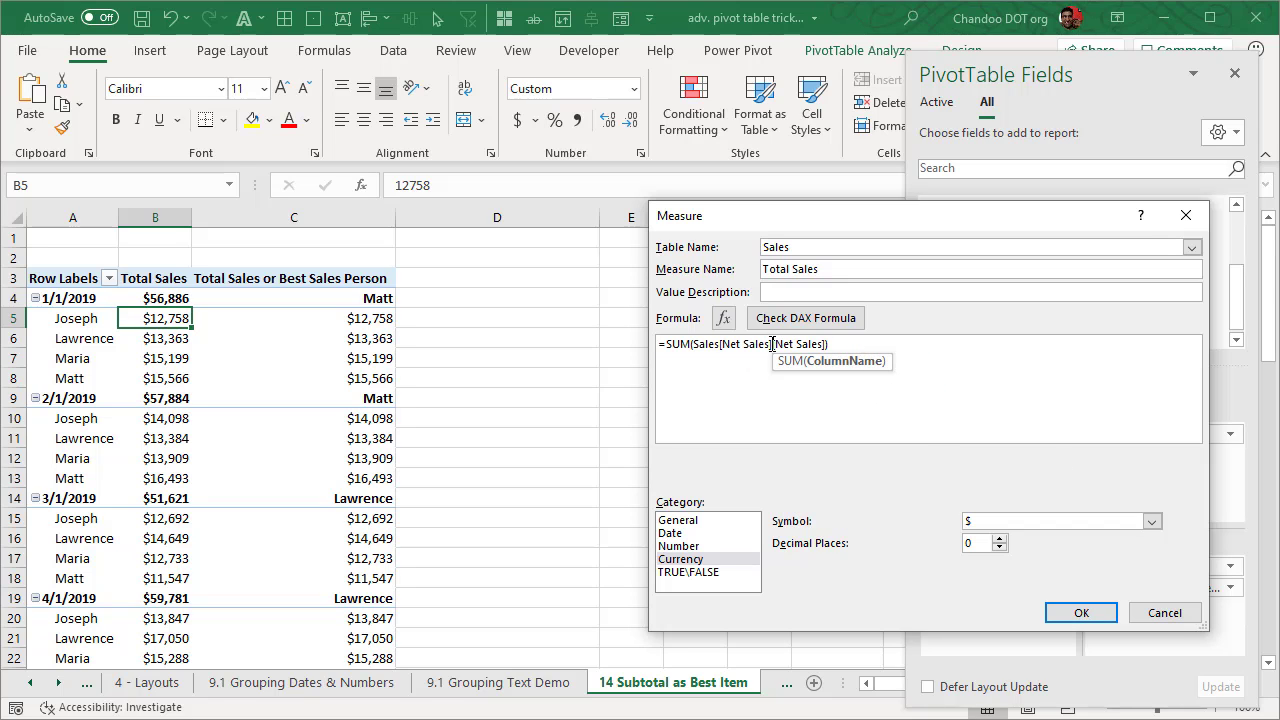
drag(775, 344, 867, 339)
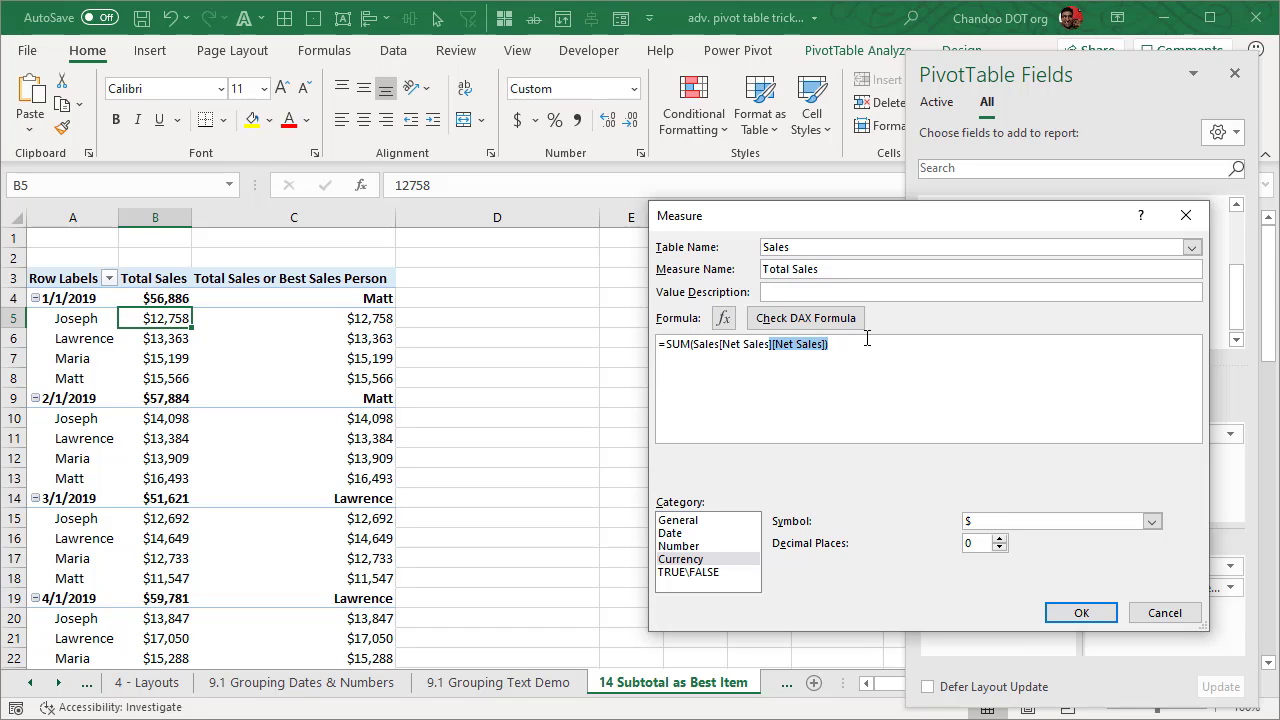
key(BackSpace)
text())
ctrl+scroll(863, 360, up, 3)
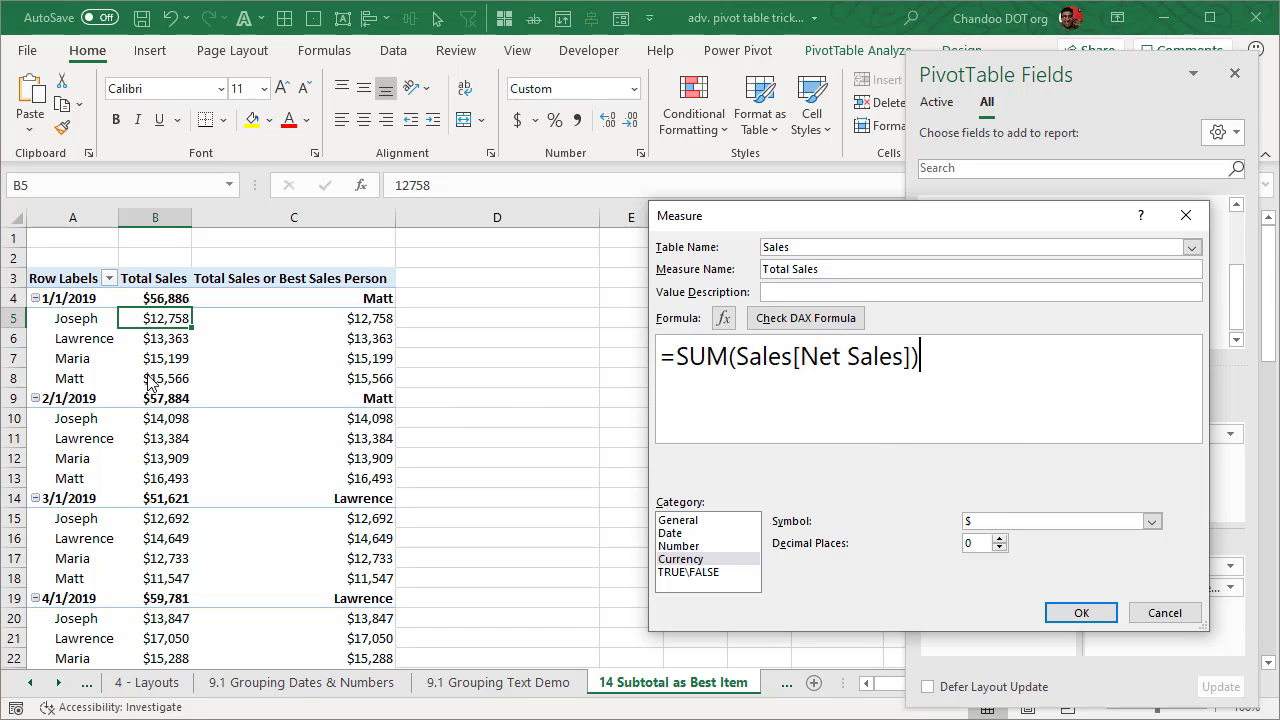
click(1079, 612)
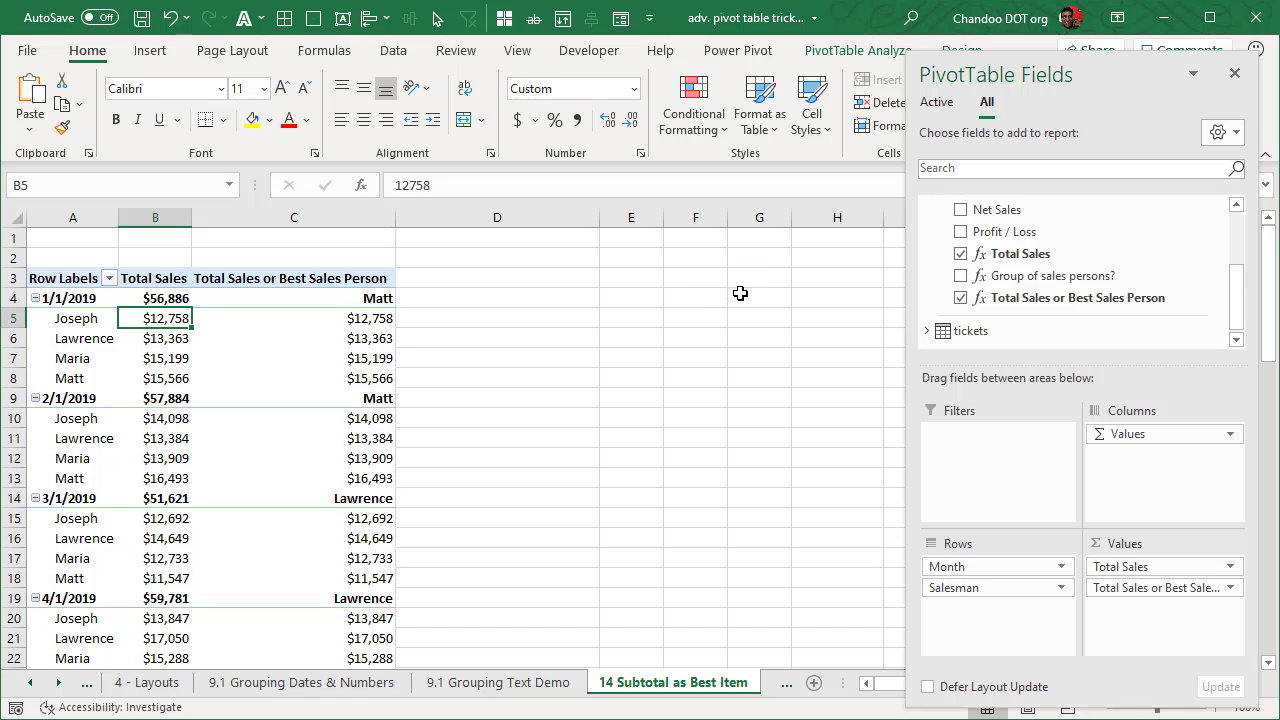
Add the Group of sales persons? measure to the pivot's Values area
click(226, 320)
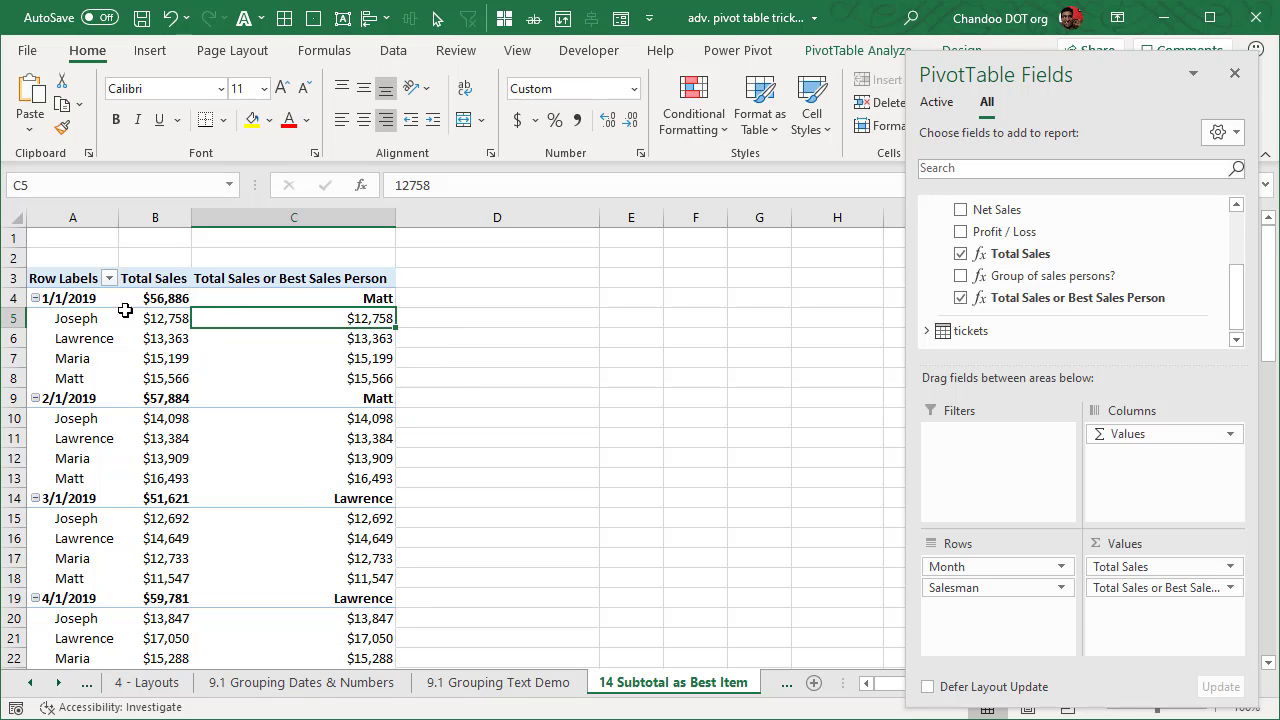
right_click(266, 217)
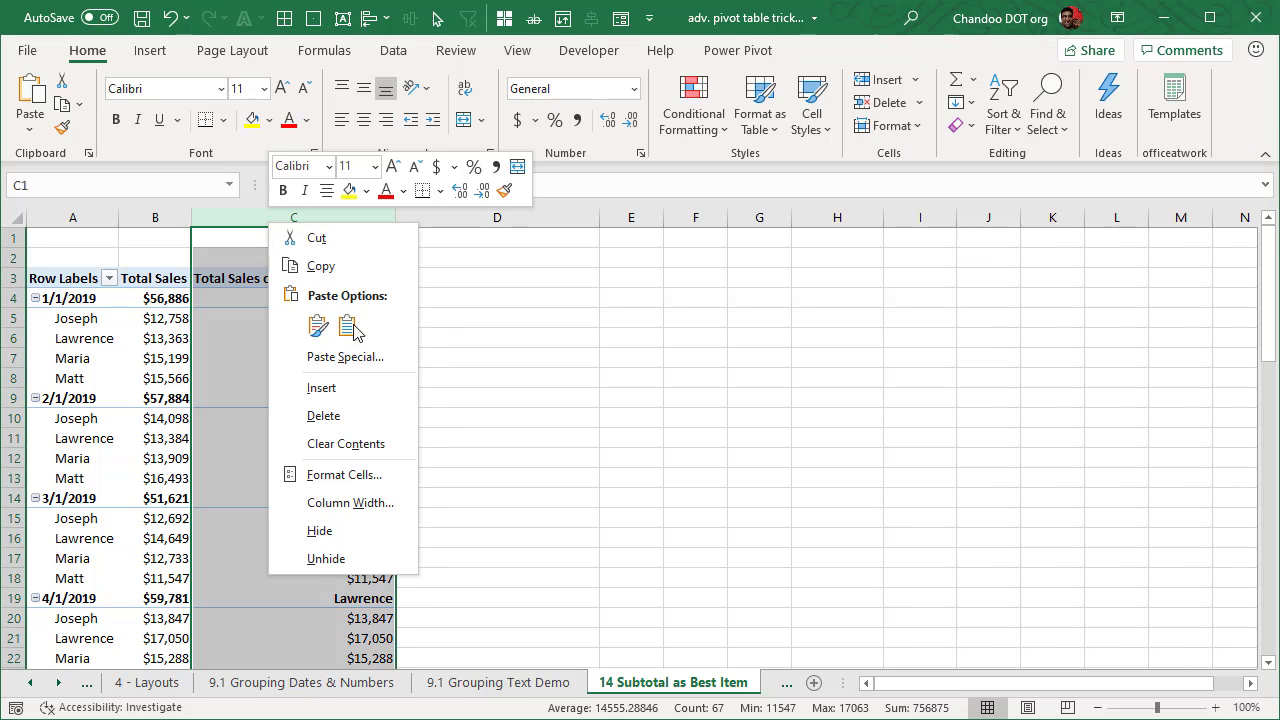
key(Escape)
click(408, 318)
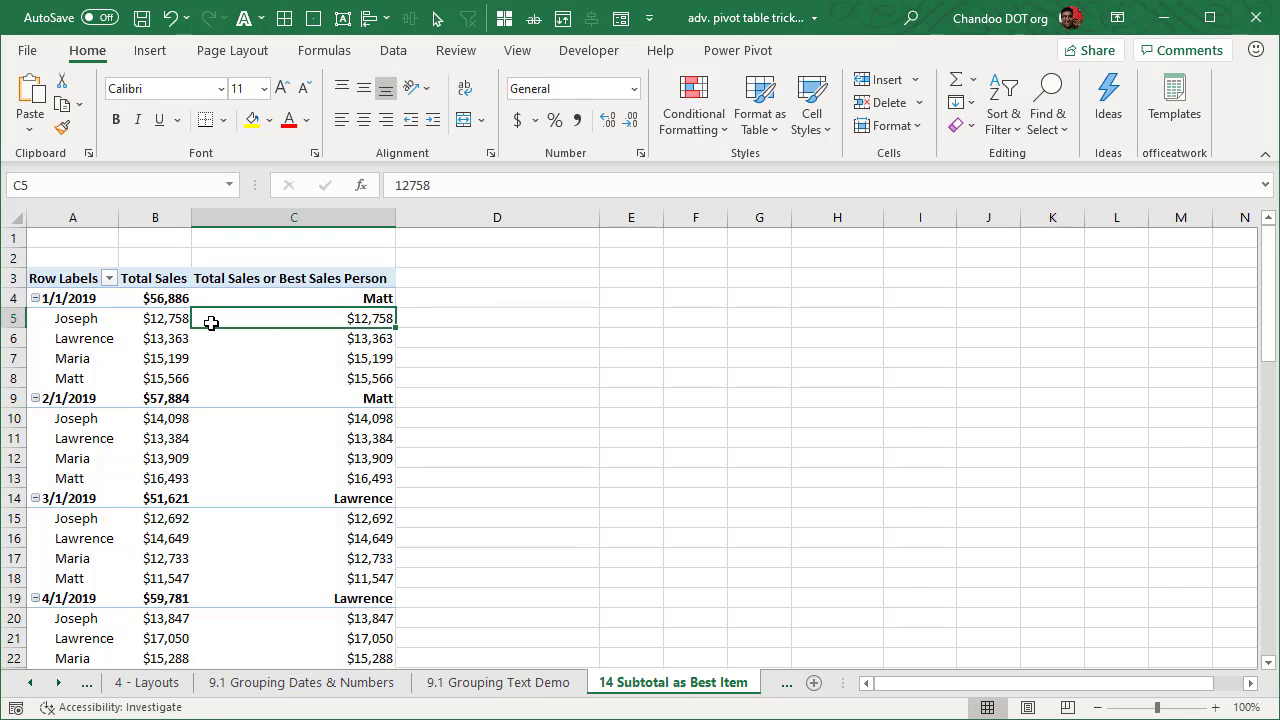
click(337, 318)
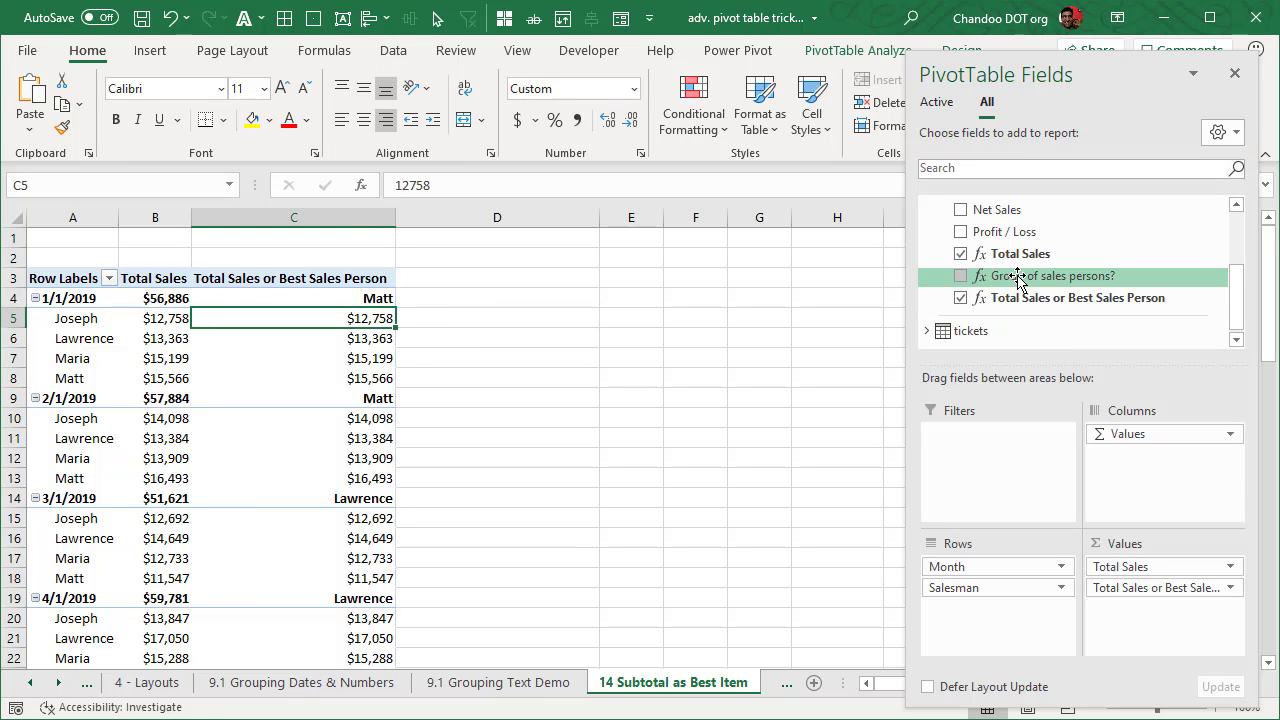
drag(1016, 277, 1128, 584)
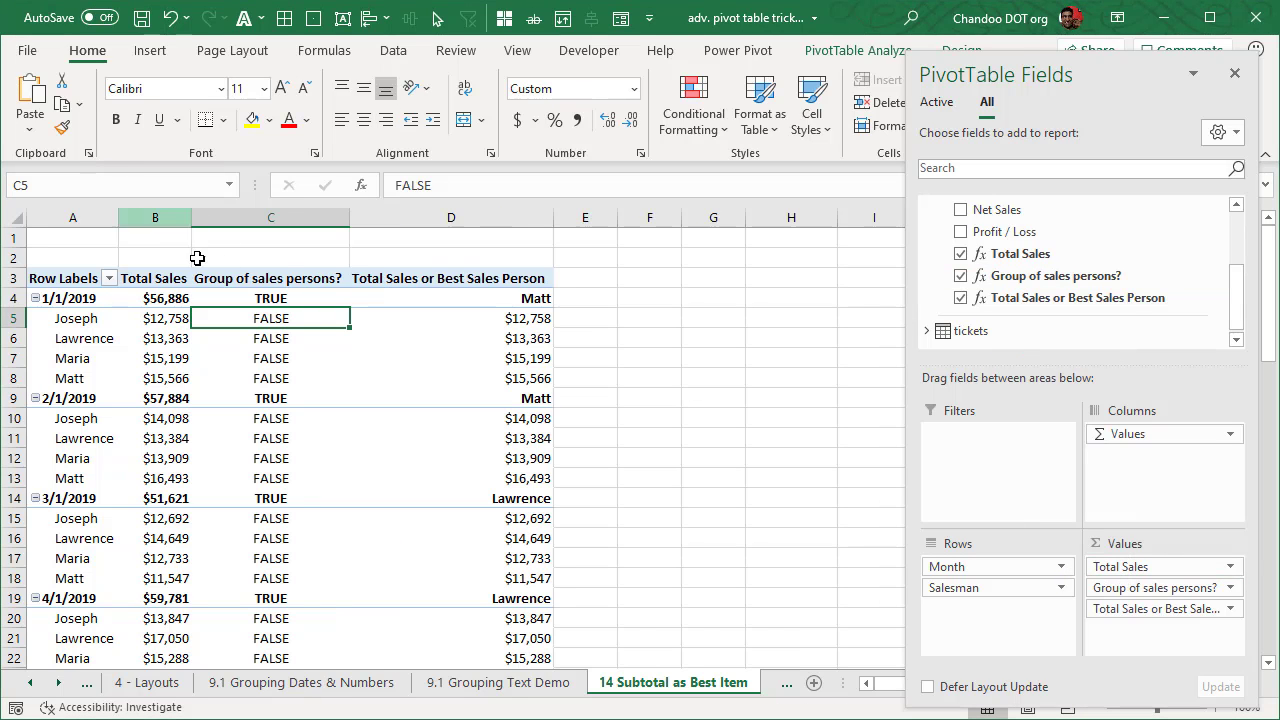
Check that January and February subtotals read TRUE and salesperson rows read FALSE
drag(298, 338, 302, 374)
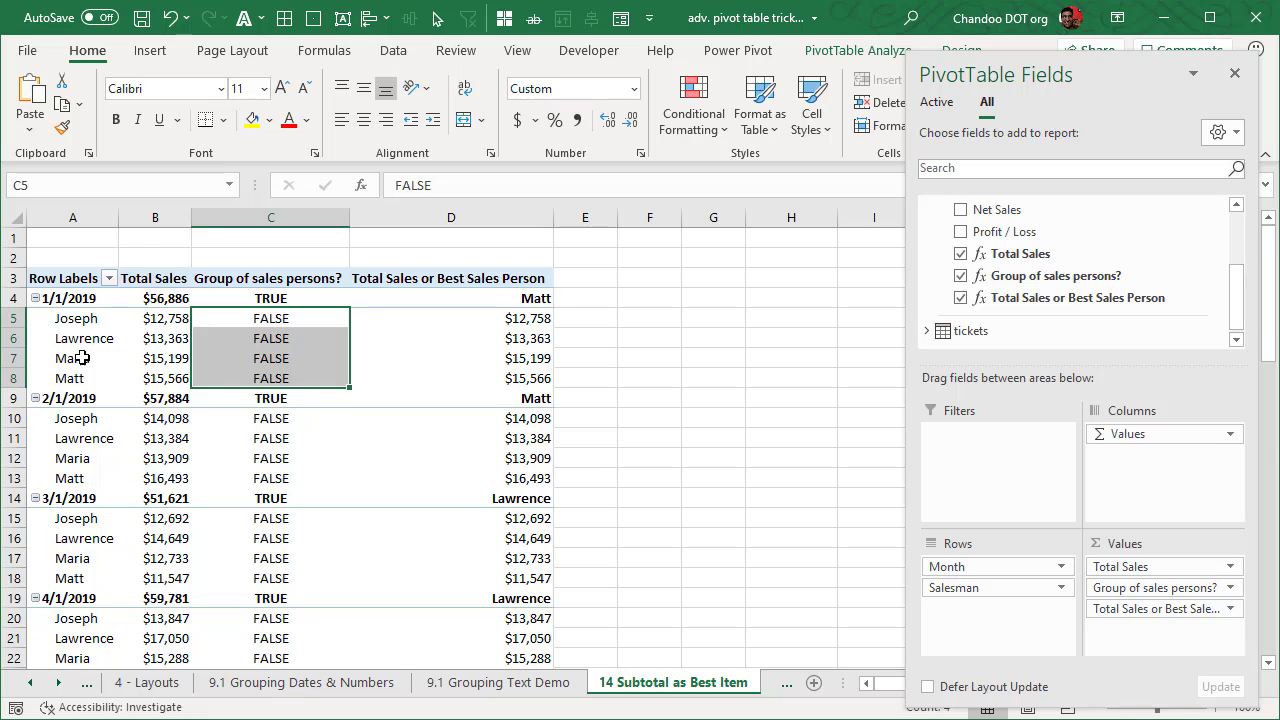
click(280, 300)
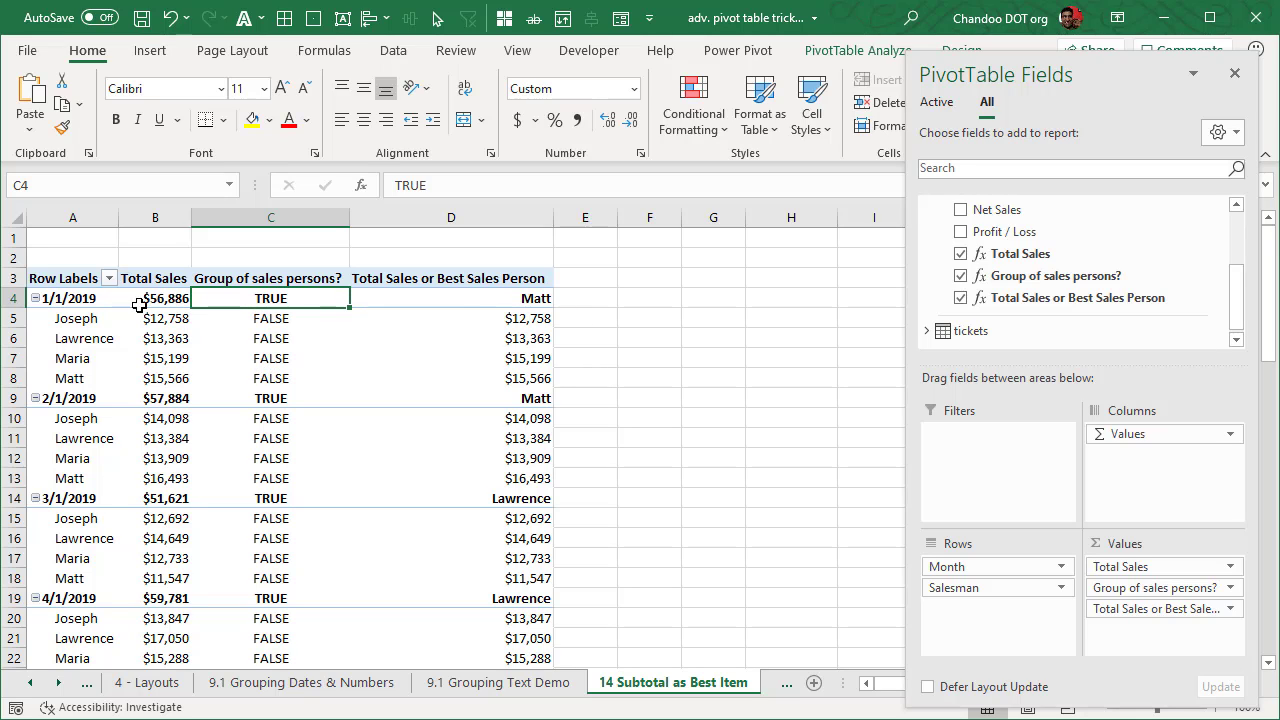
click(287, 405)
scroll(294, 435, down, 19)
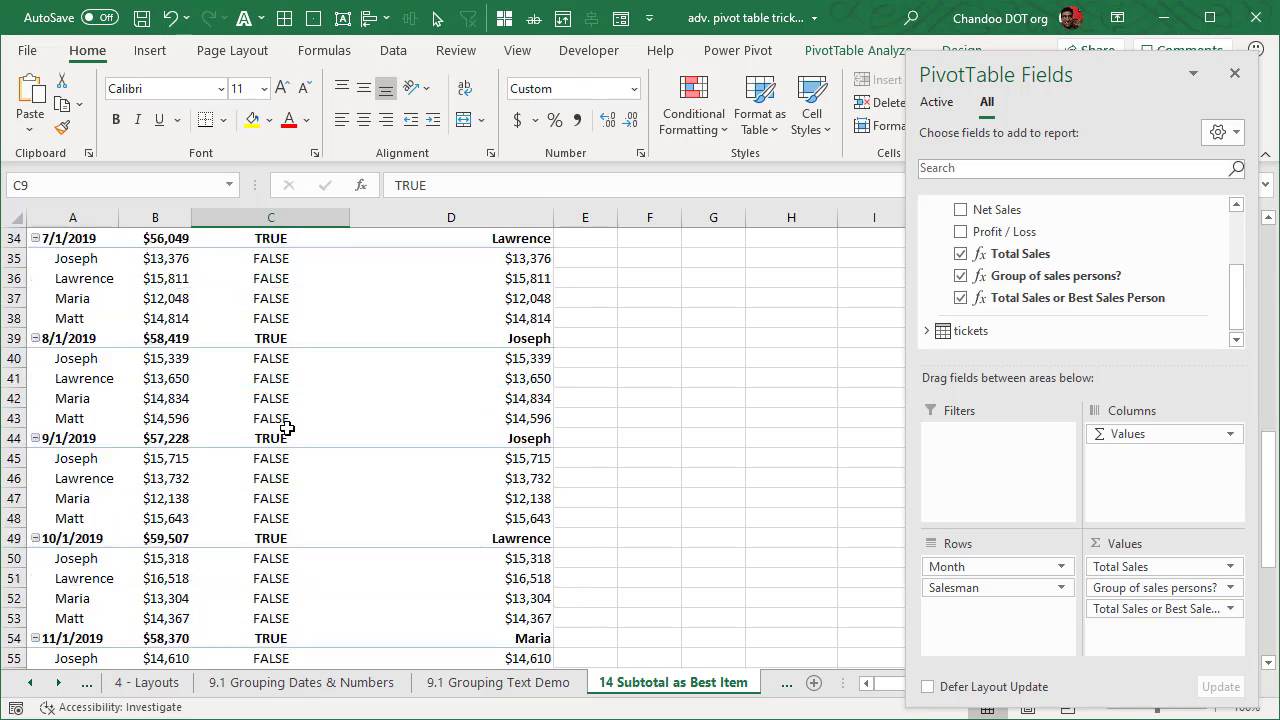
scroll(288, 428, up, 10)
scroll(288, 428, up, 9)
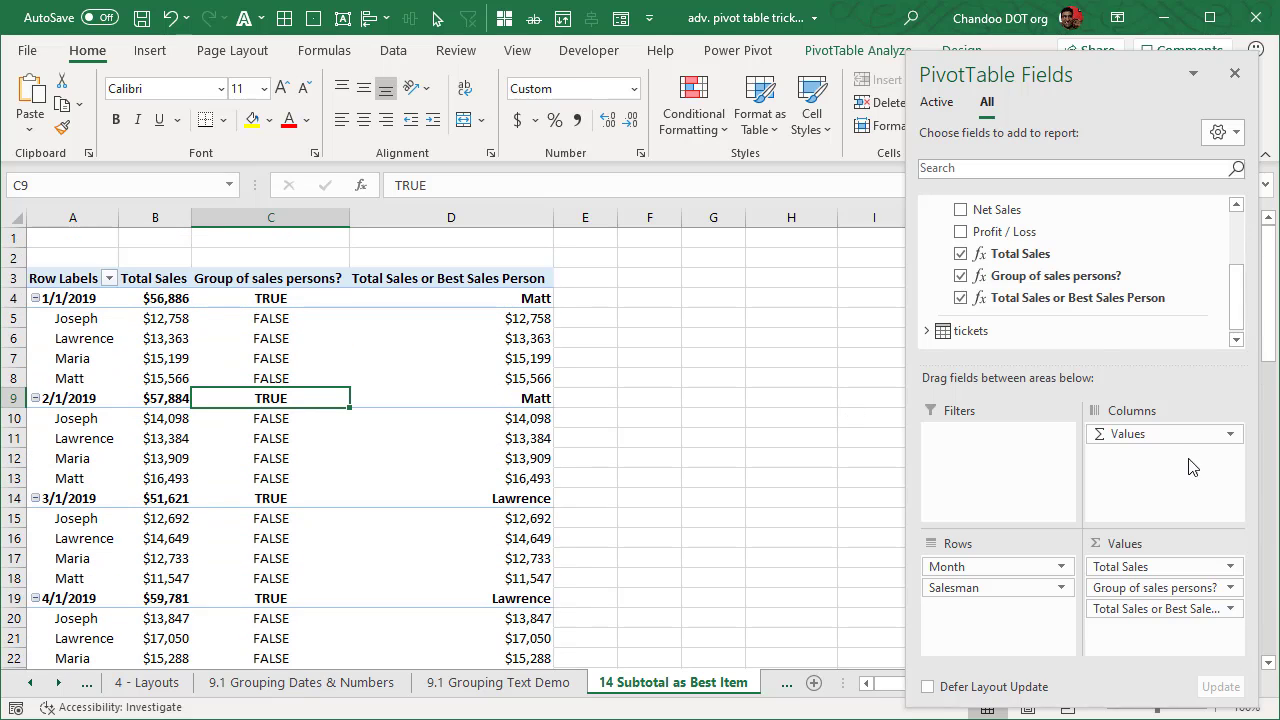
right_click(1058, 280)
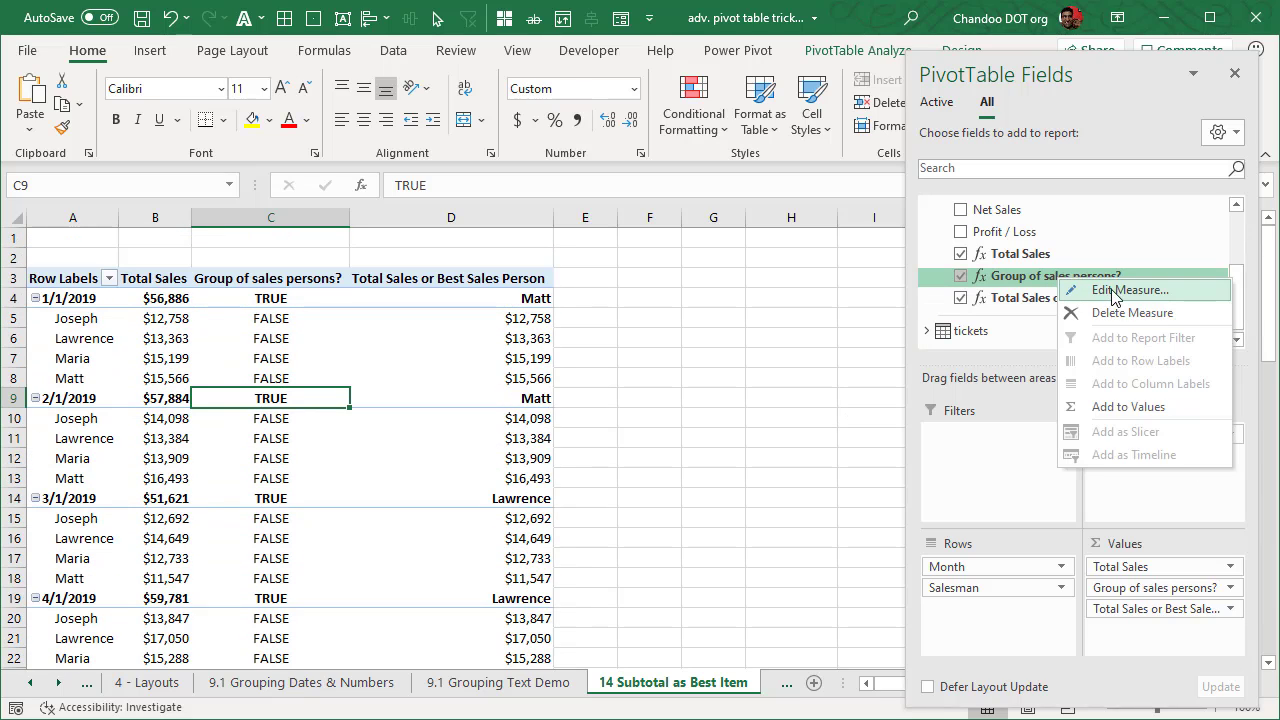
click(1100, 290)
scroll(940, 367, up, 4)
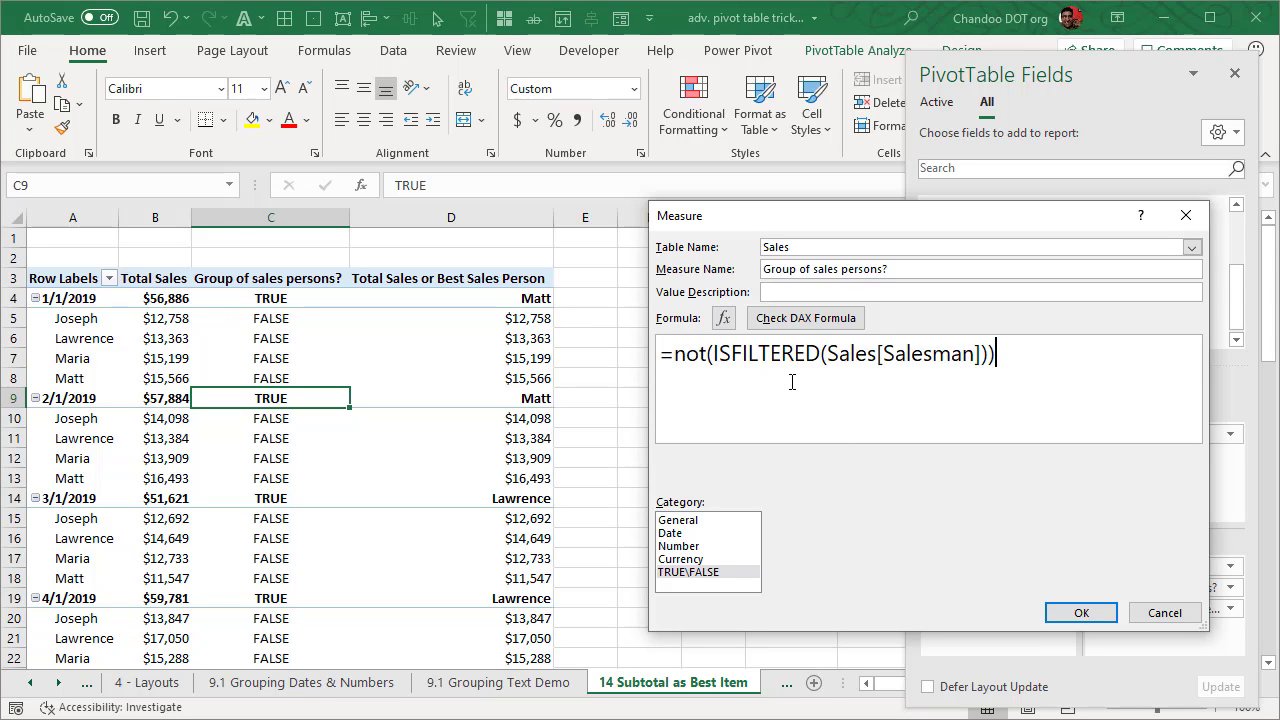
click(1088, 612)
click(290, 320)
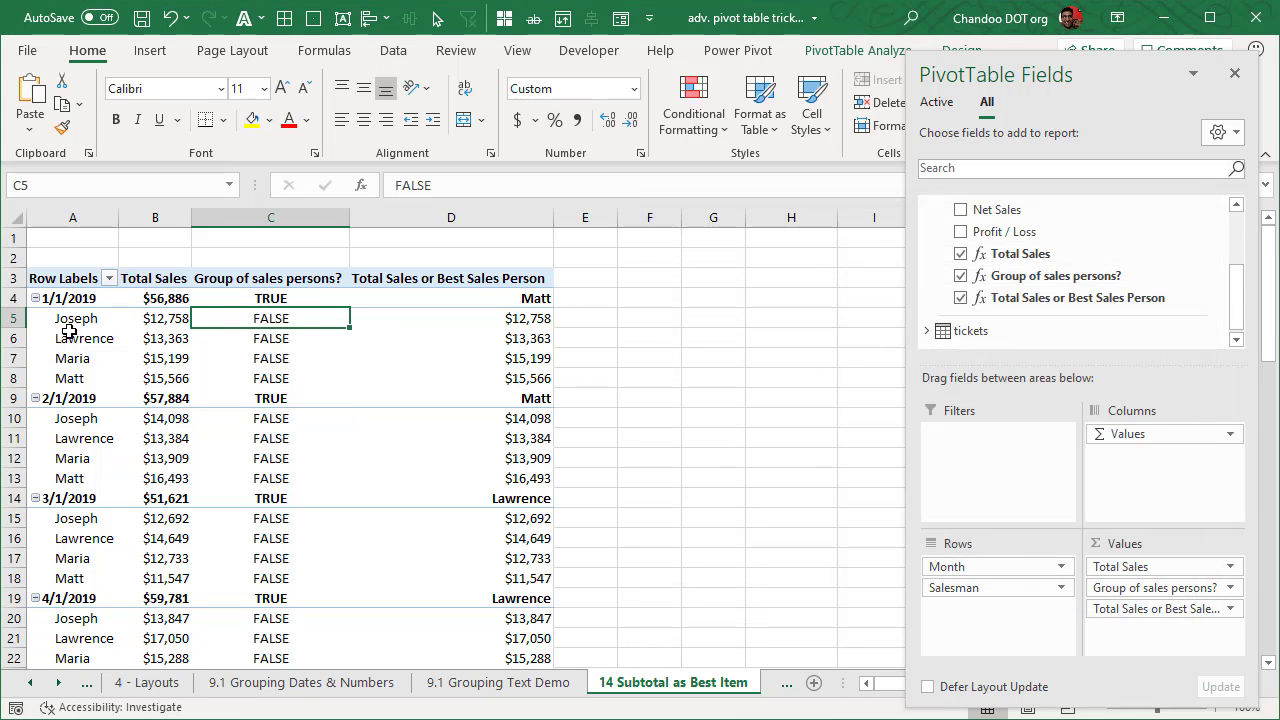
click(14, 318)
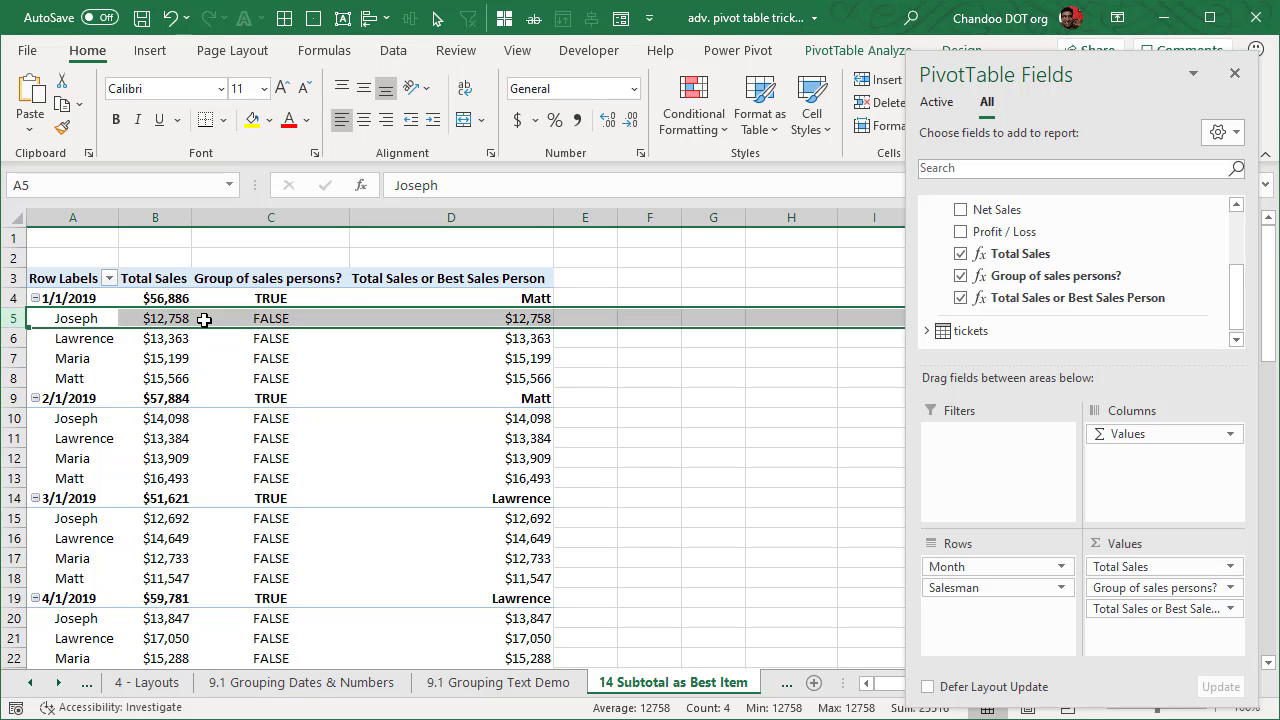
click(272, 320)
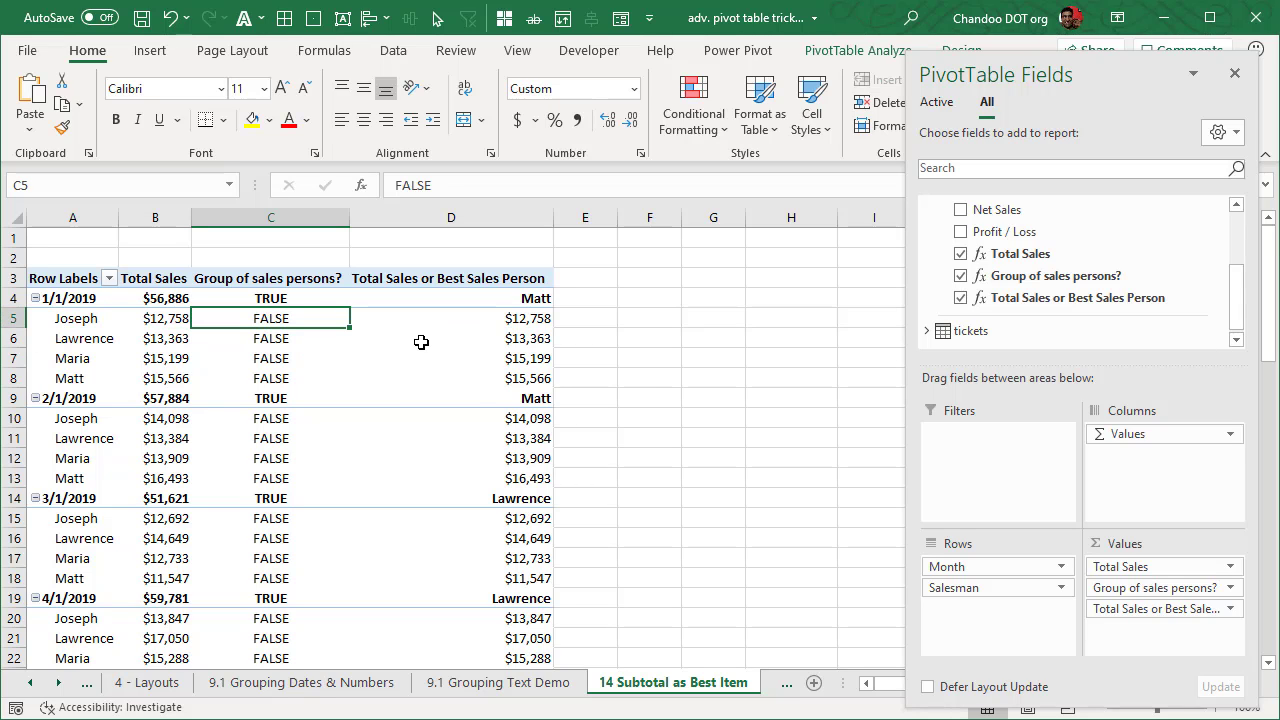
mouse_move(421, 342)
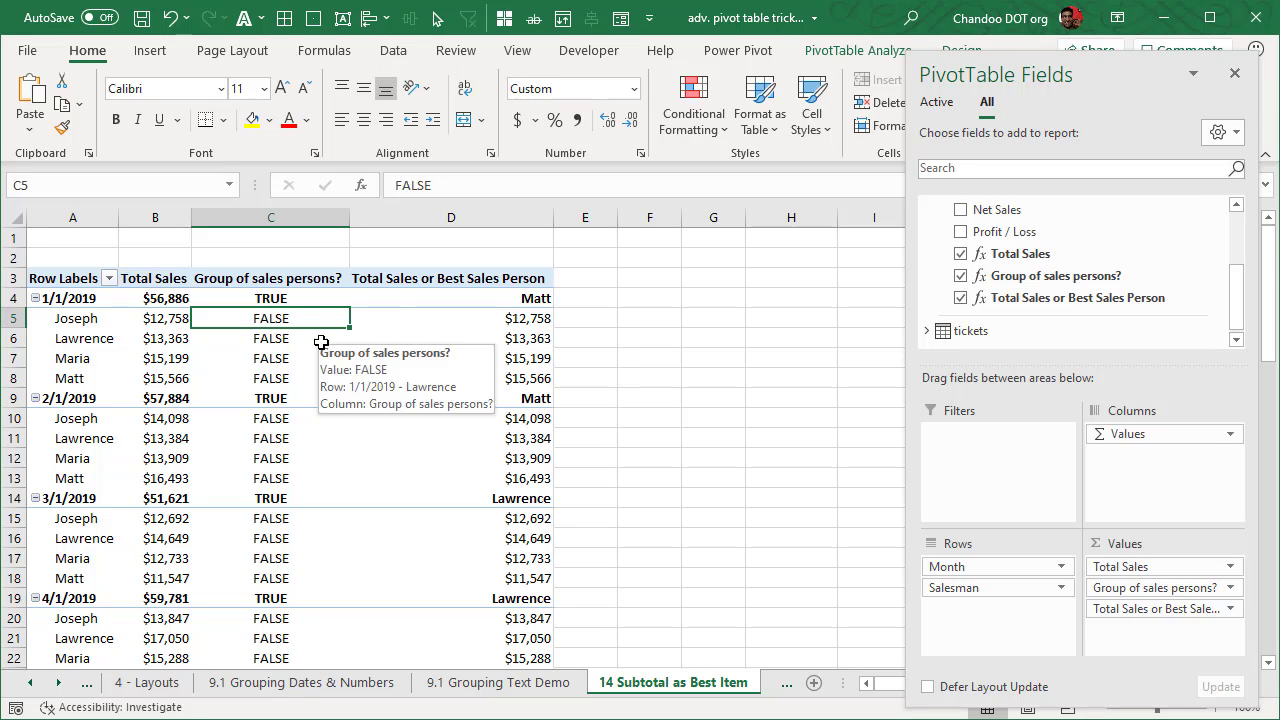
click(274, 300)
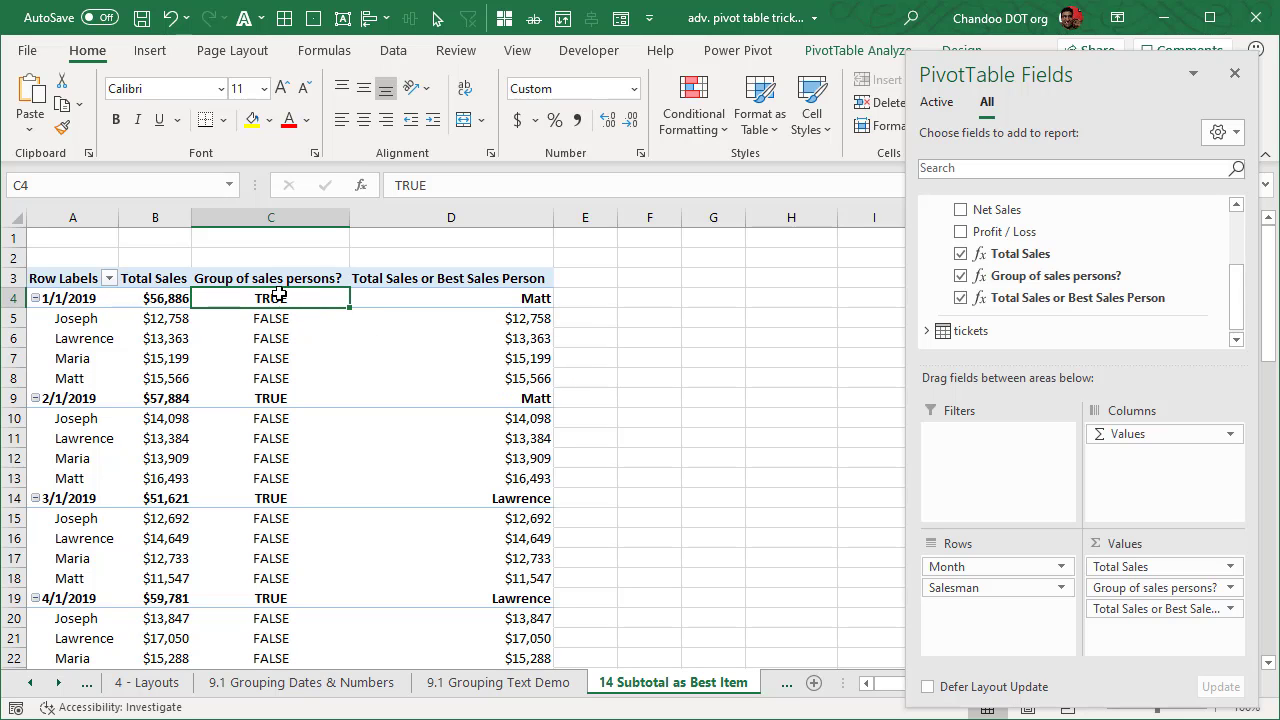
click(535, 312)
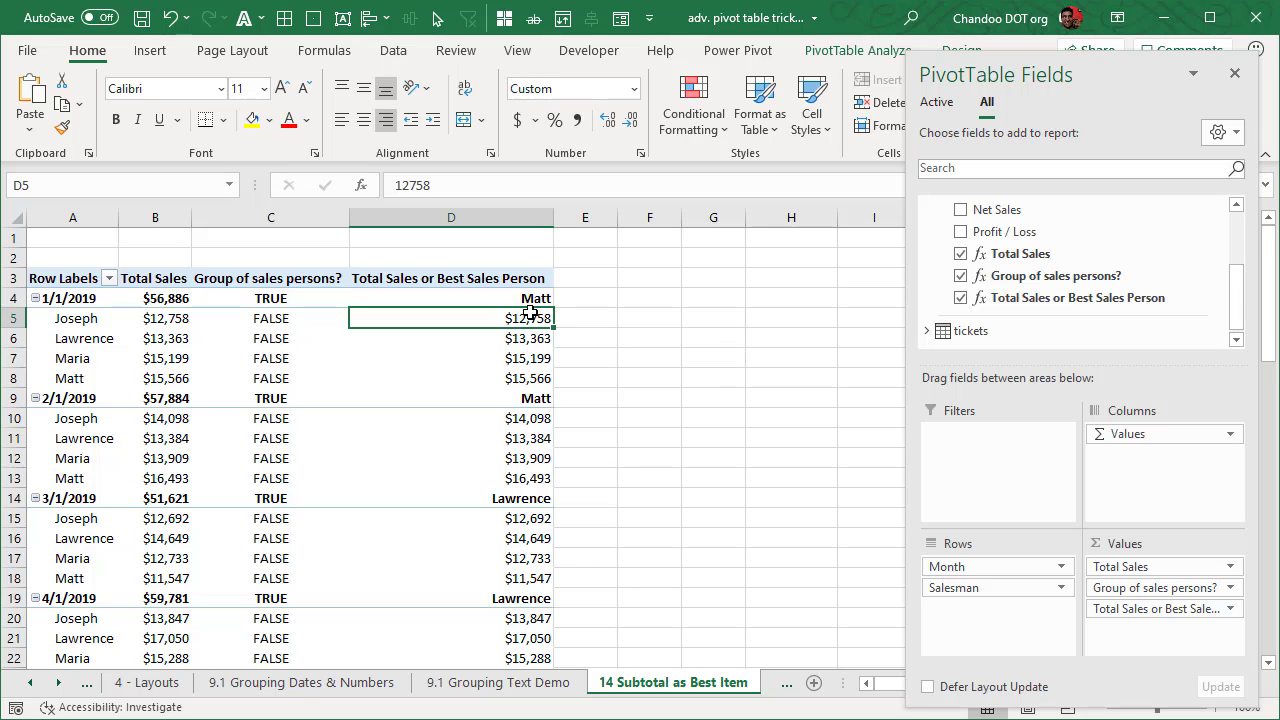
click(172, 320)
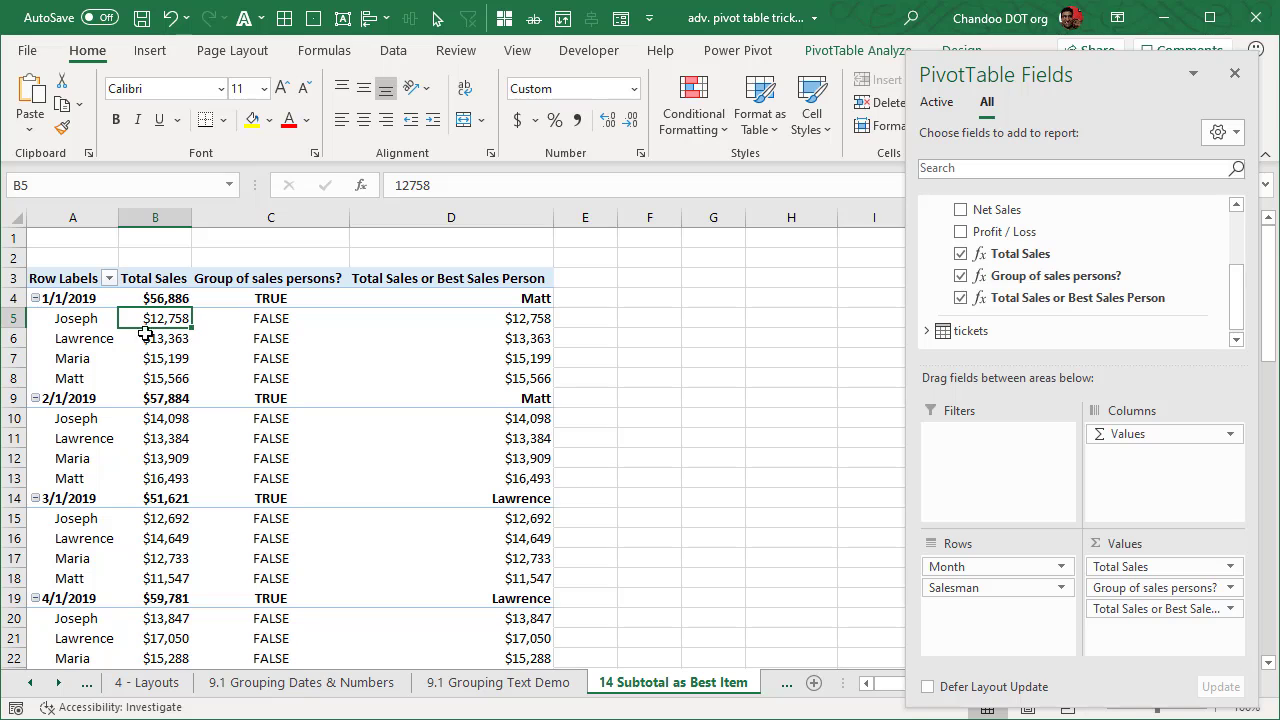
drag(56, 320, 57, 372)
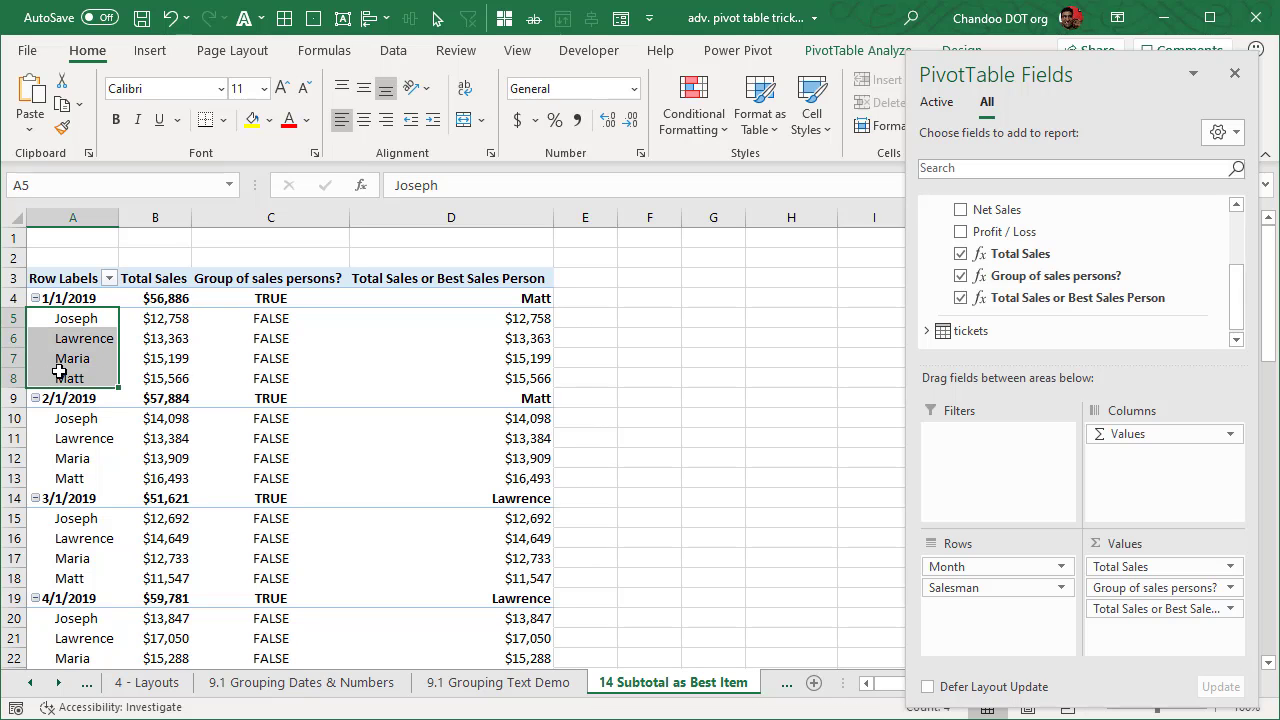
click(537, 318)
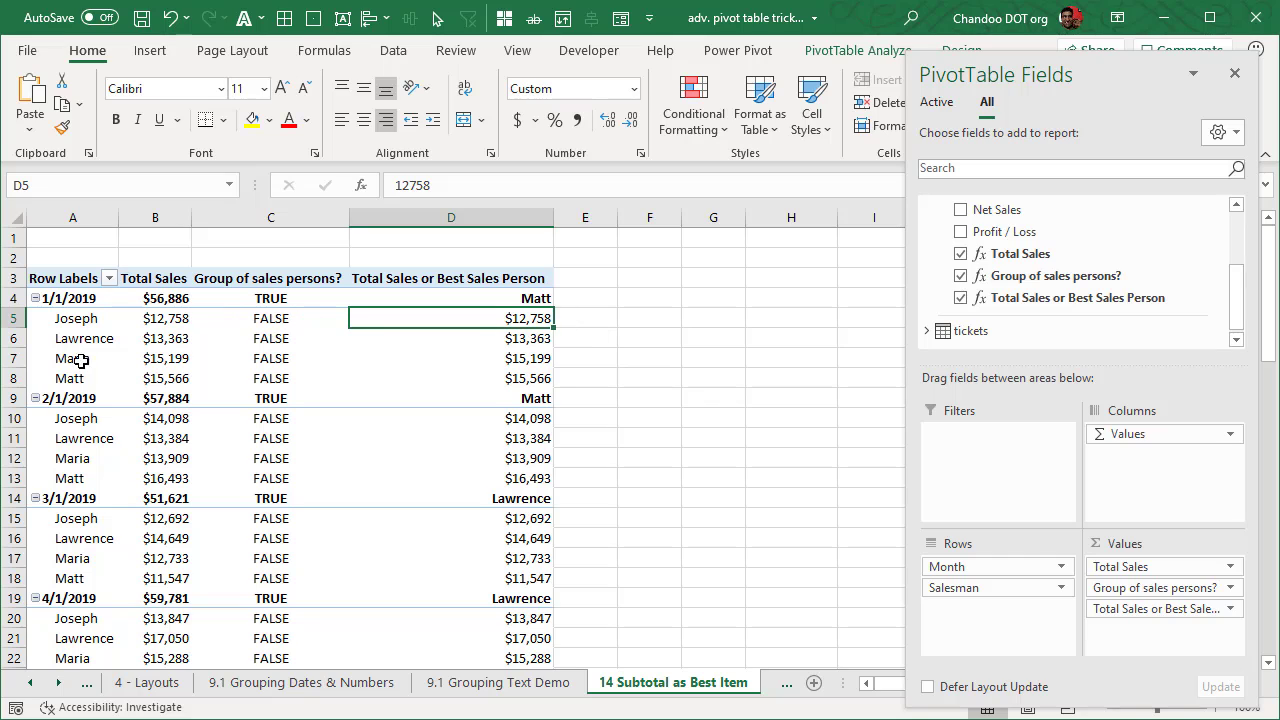
Open Edit Measure for Total Sales or Best Sales Person and enlarge the dialog
right_click(1034, 299)
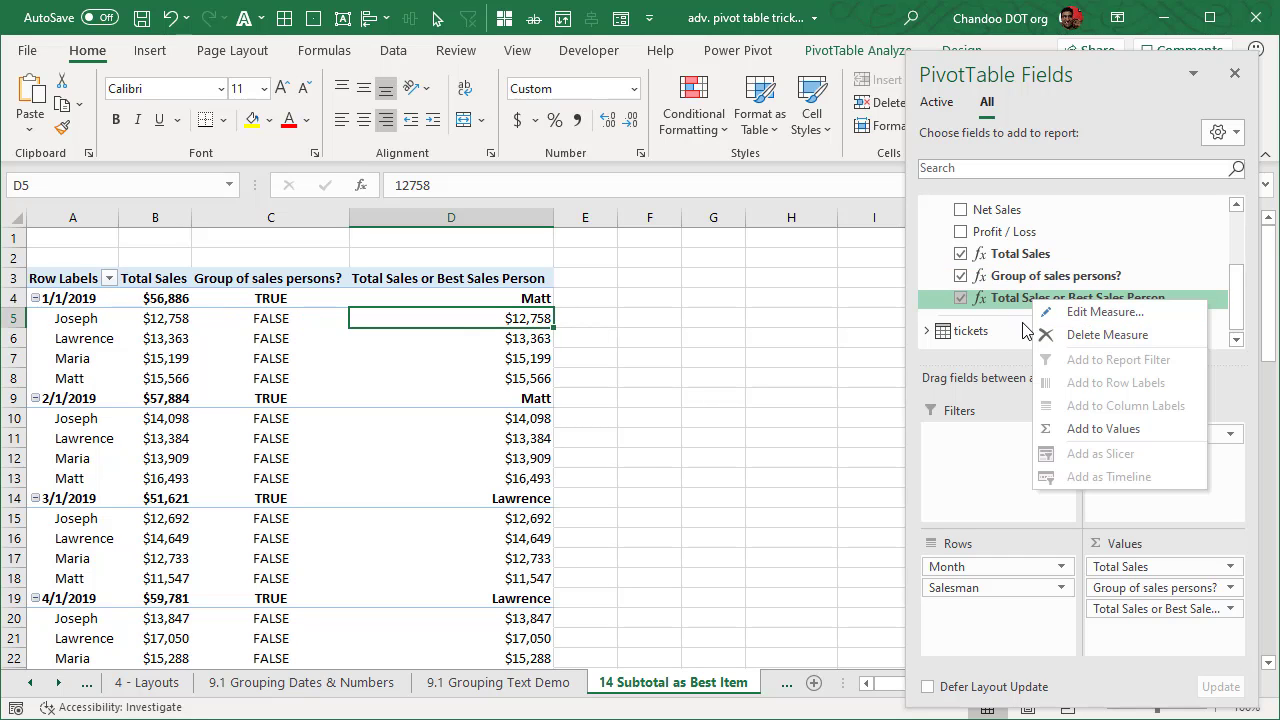
click(1095, 313)
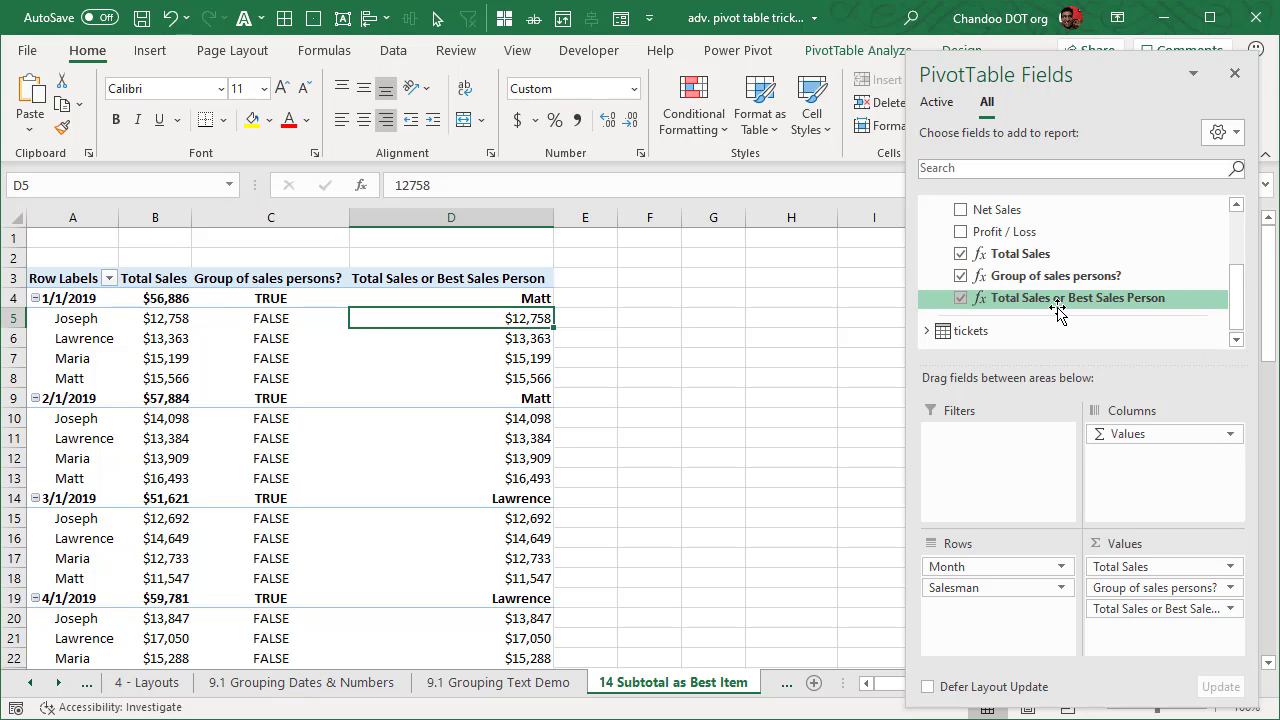
right_click(1058, 310)
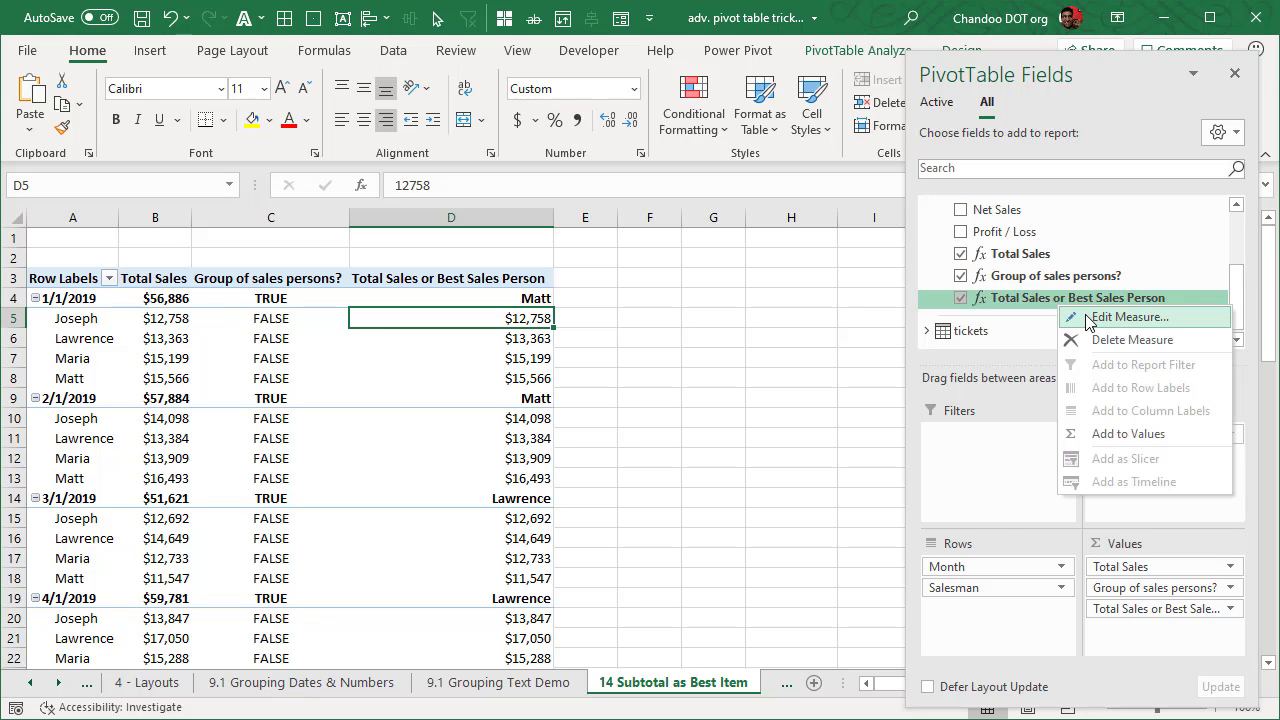
click(1090, 318)
click(988, 417)
scroll(978, 429, up, 5)
scroll(978, 429, down, 5)
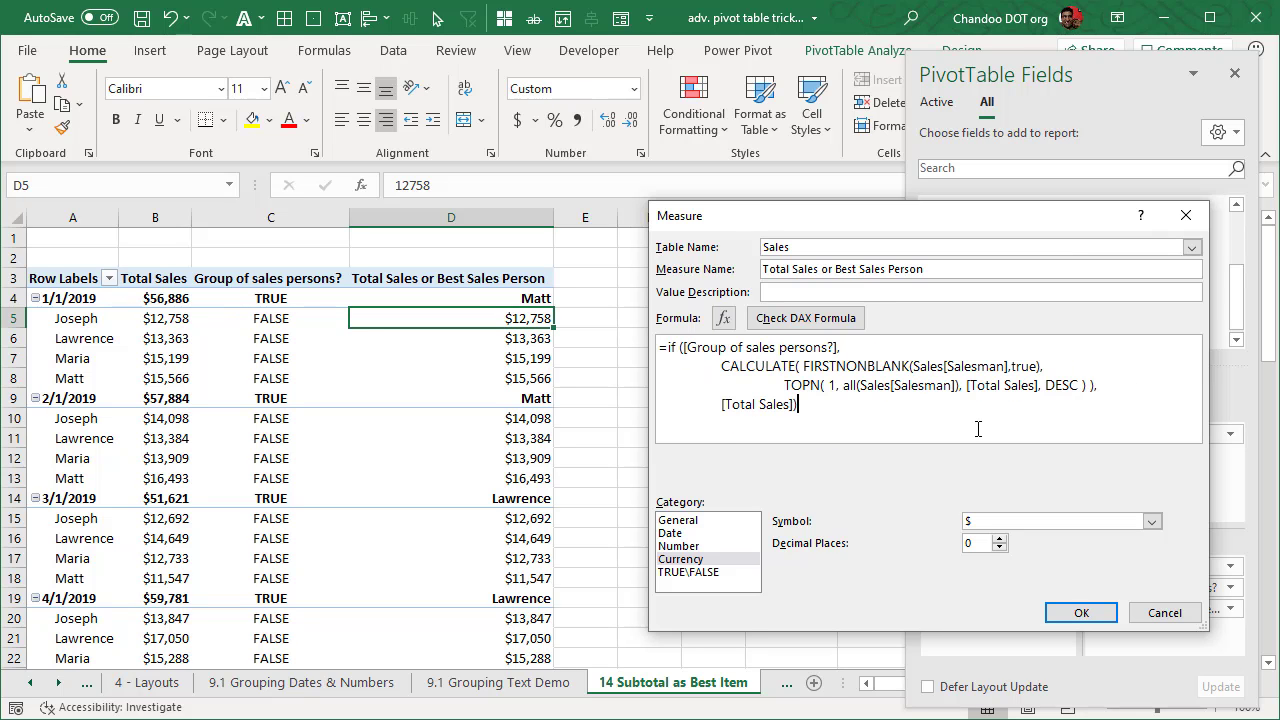
drag(823, 220, 649, 133)
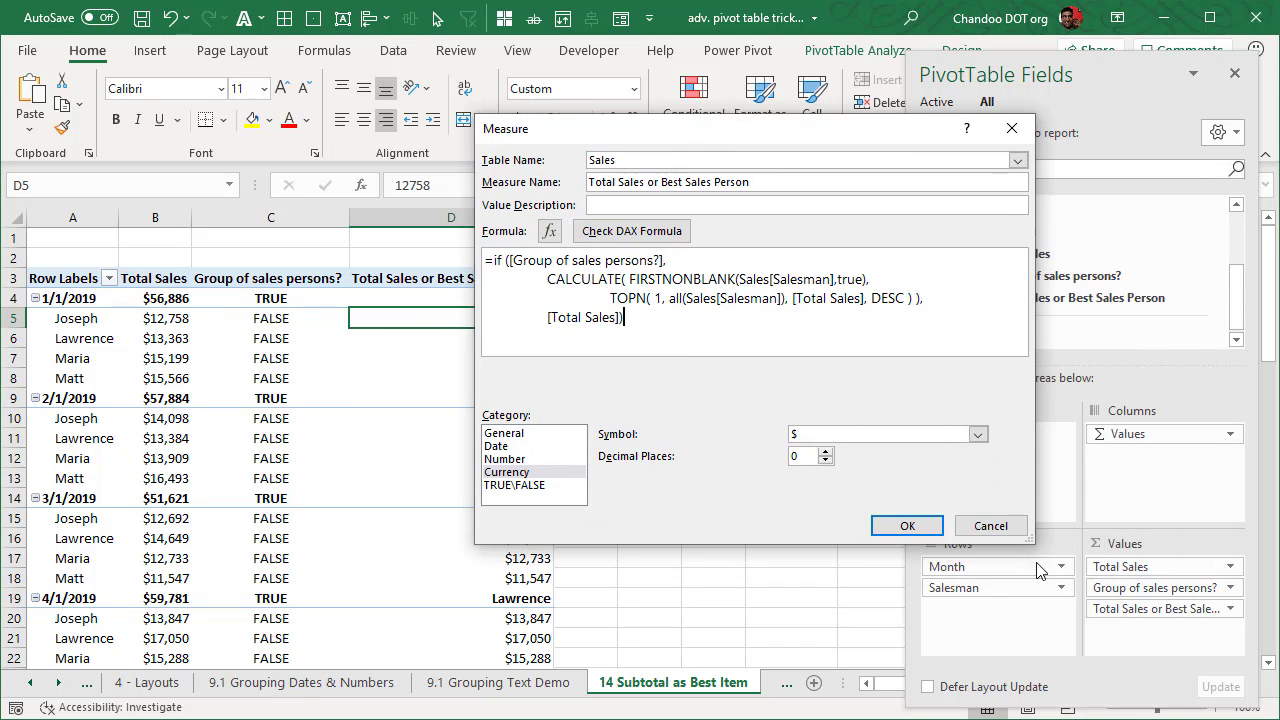
drag(1030, 538, 1180, 664)
scroll(877, 378, up, 2)
scroll(877, 378, up, 1)
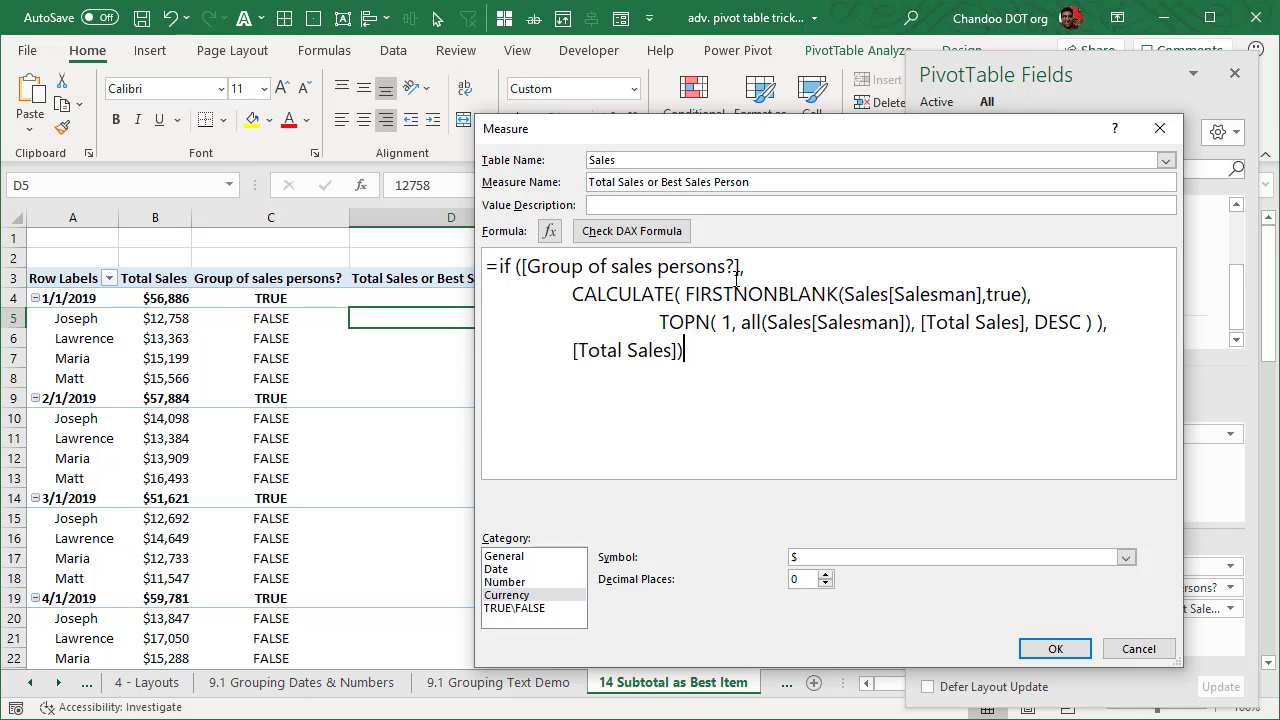
Highlight the CALCULATE/TOPN part and the [Total Sales] fallback in the DAX formula
drag(567, 296, 1118, 318)
click(570, 348)
drag(572, 348, 525, 360)
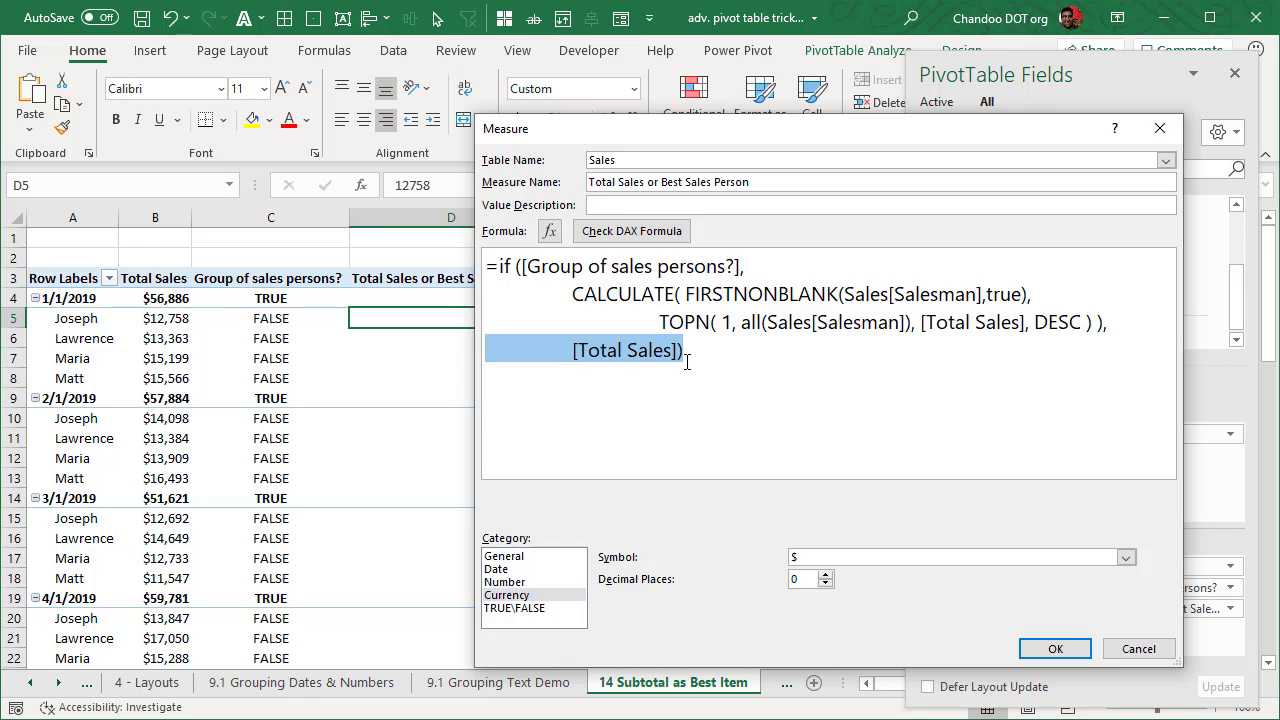
click(574, 303)
drag(566, 294, 1128, 322)
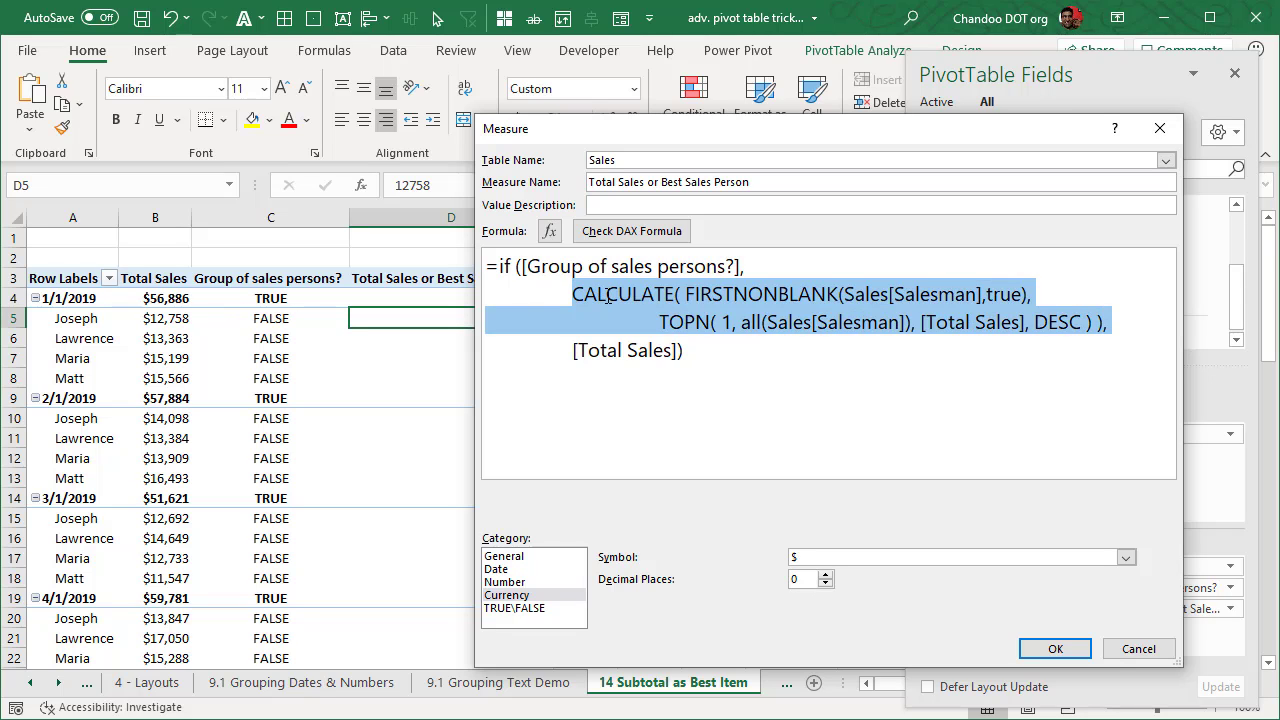
click(792, 308)
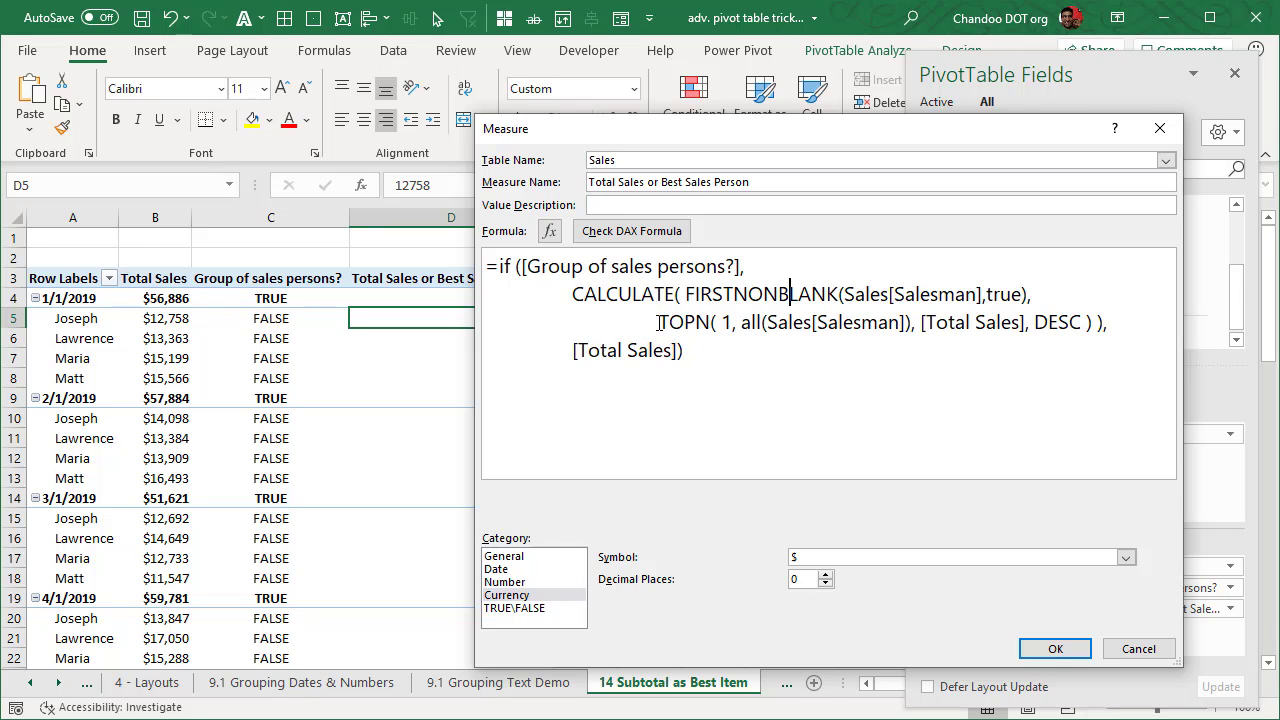
drag(659, 322, 1097, 330)
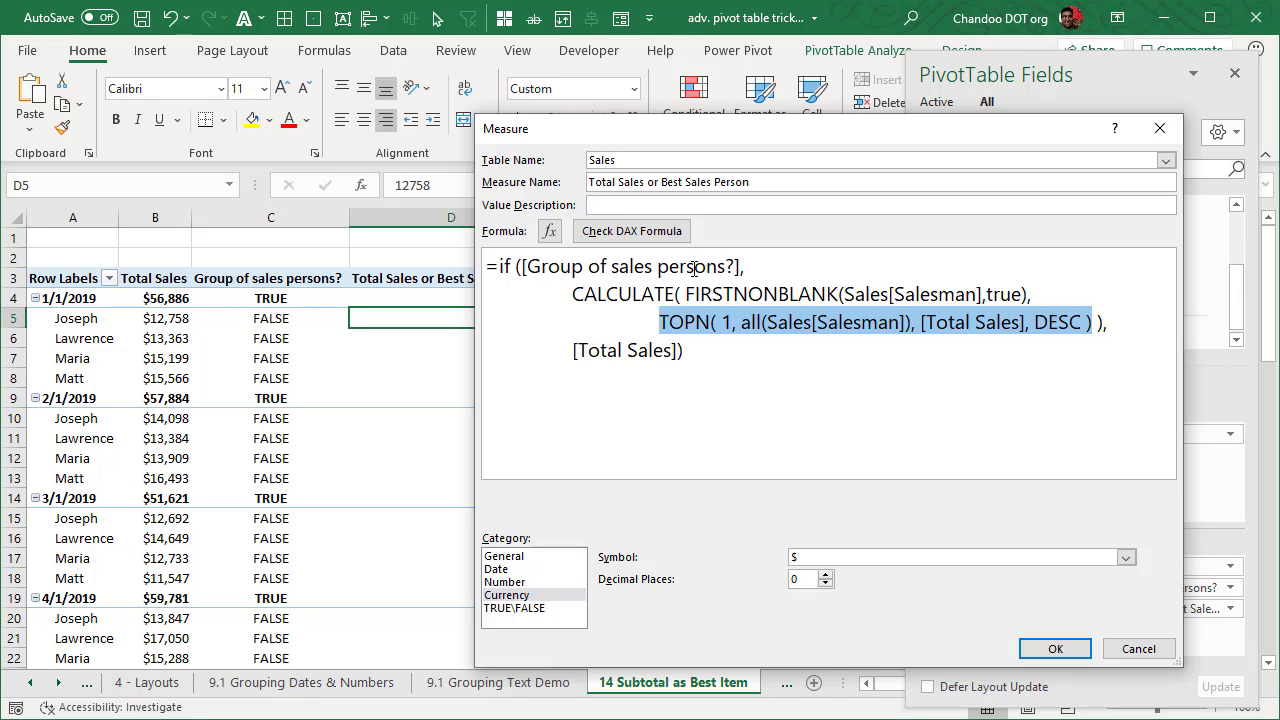
drag(683, 296, 1028, 293)
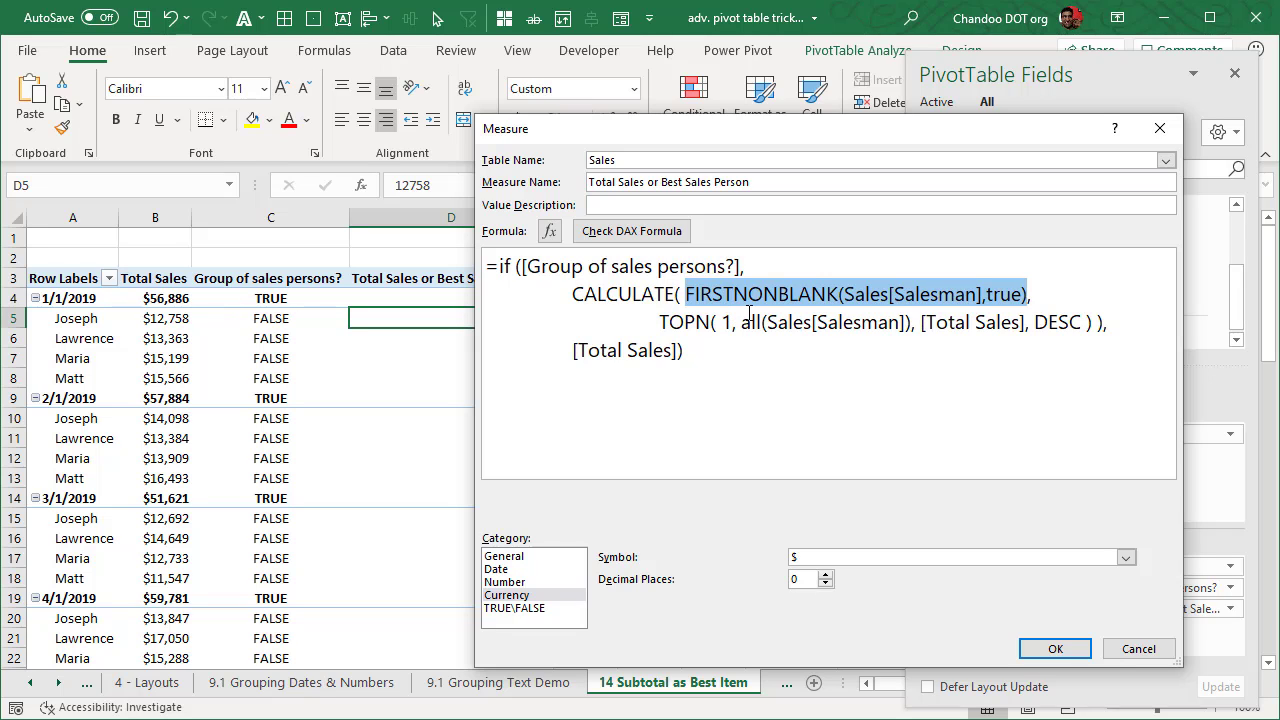
drag(663, 327, 1095, 322)
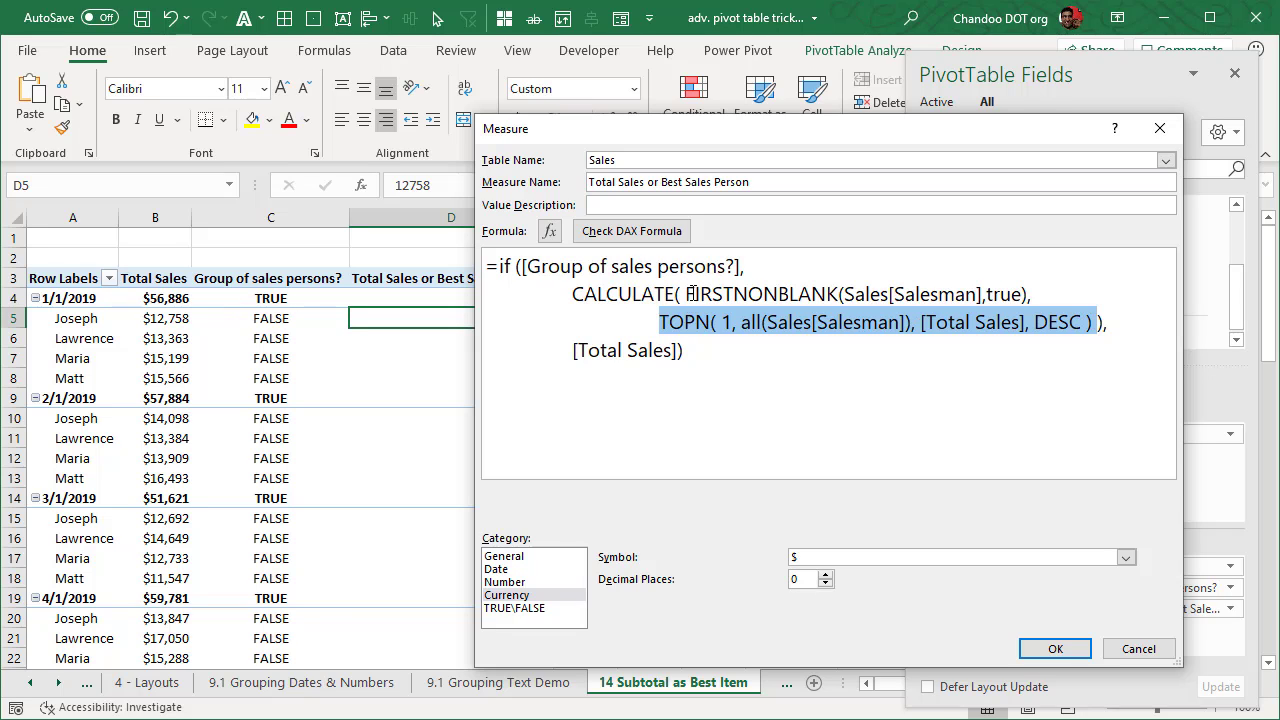
drag(686, 294, 1030, 294)
drag(659, 322, 1095, 320)
drag(688, 294, 1028, 294)
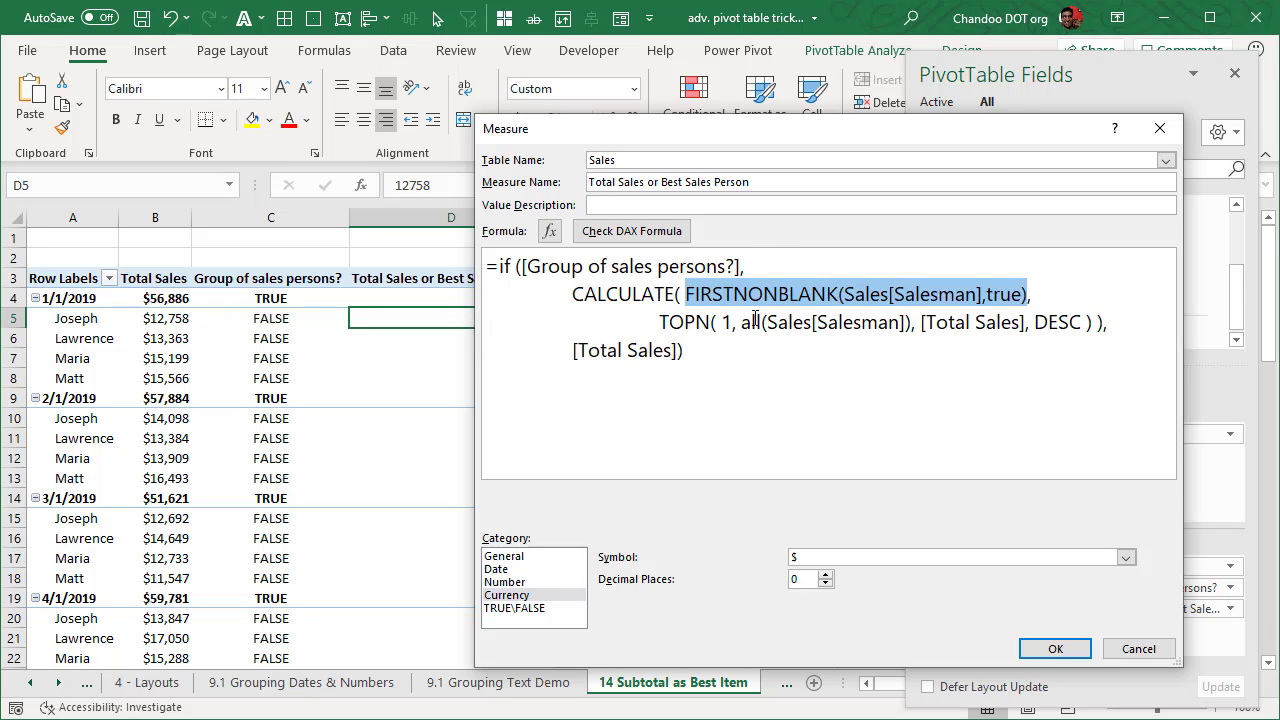
click(881, 346)
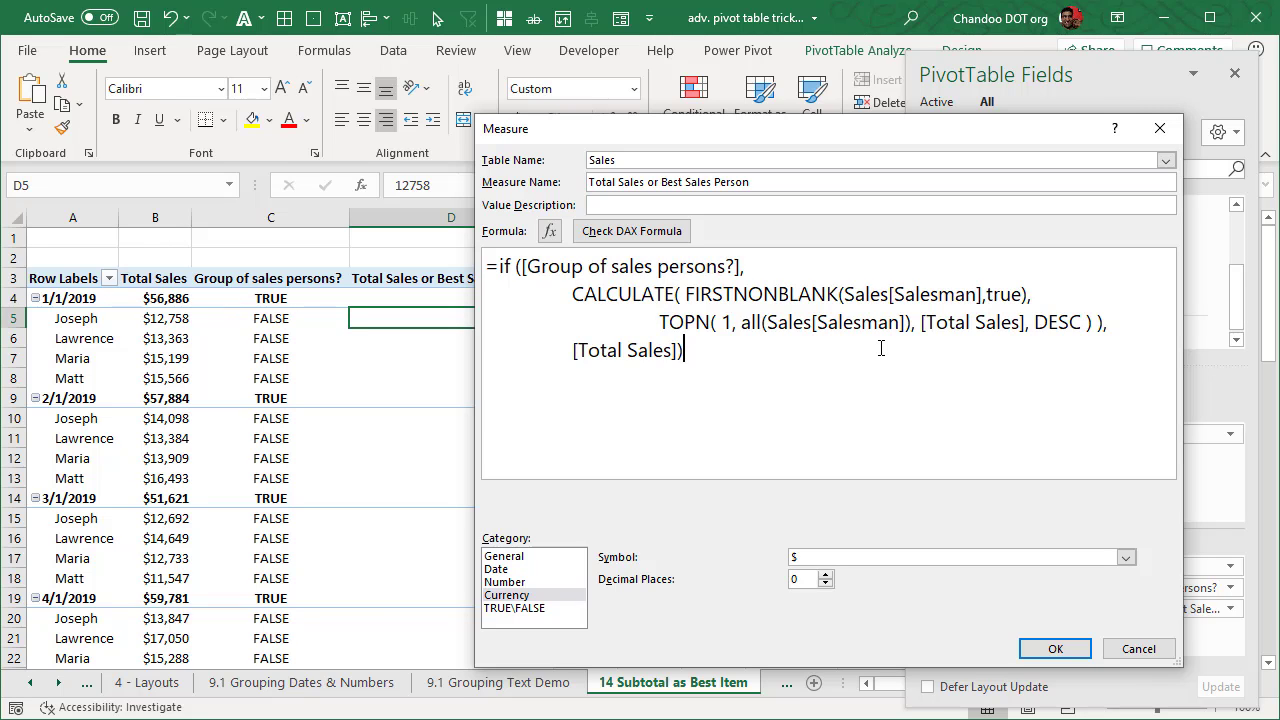
key(Home)
click(748, 358)
Cancel the measure editor, deselect the pivot and select empty cell L3
click(1150, 649)
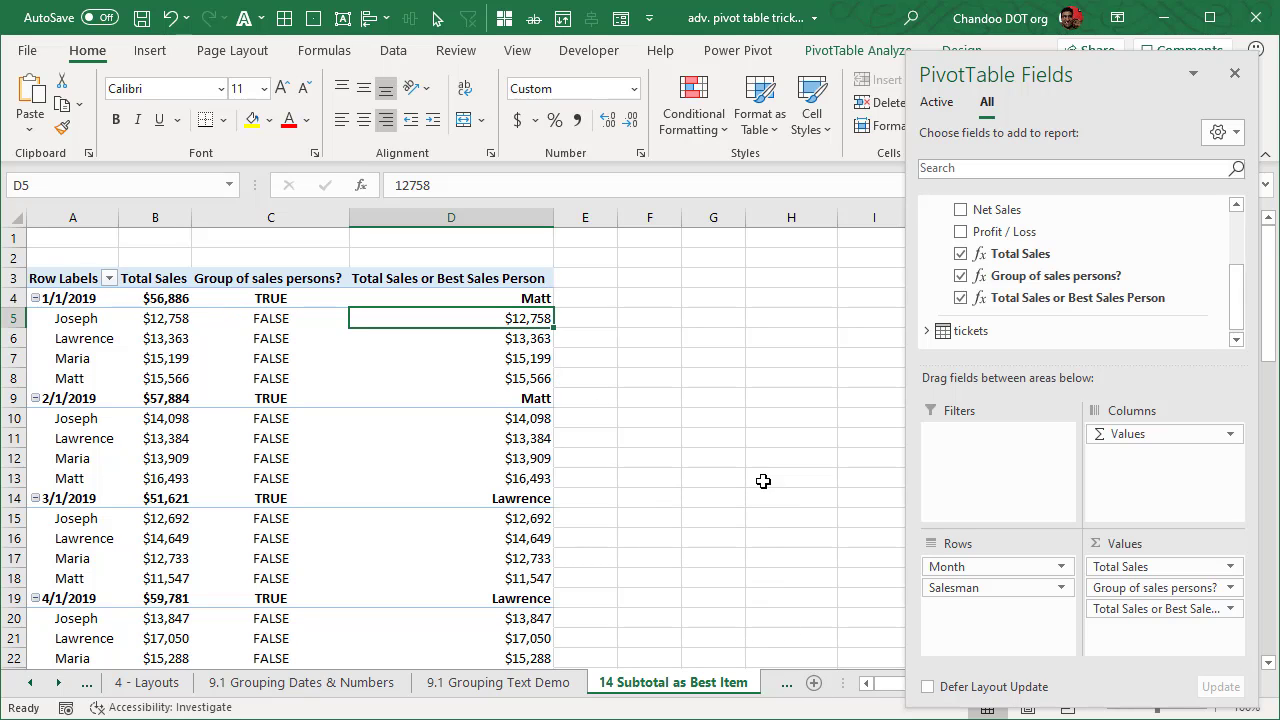
click(867, 282)
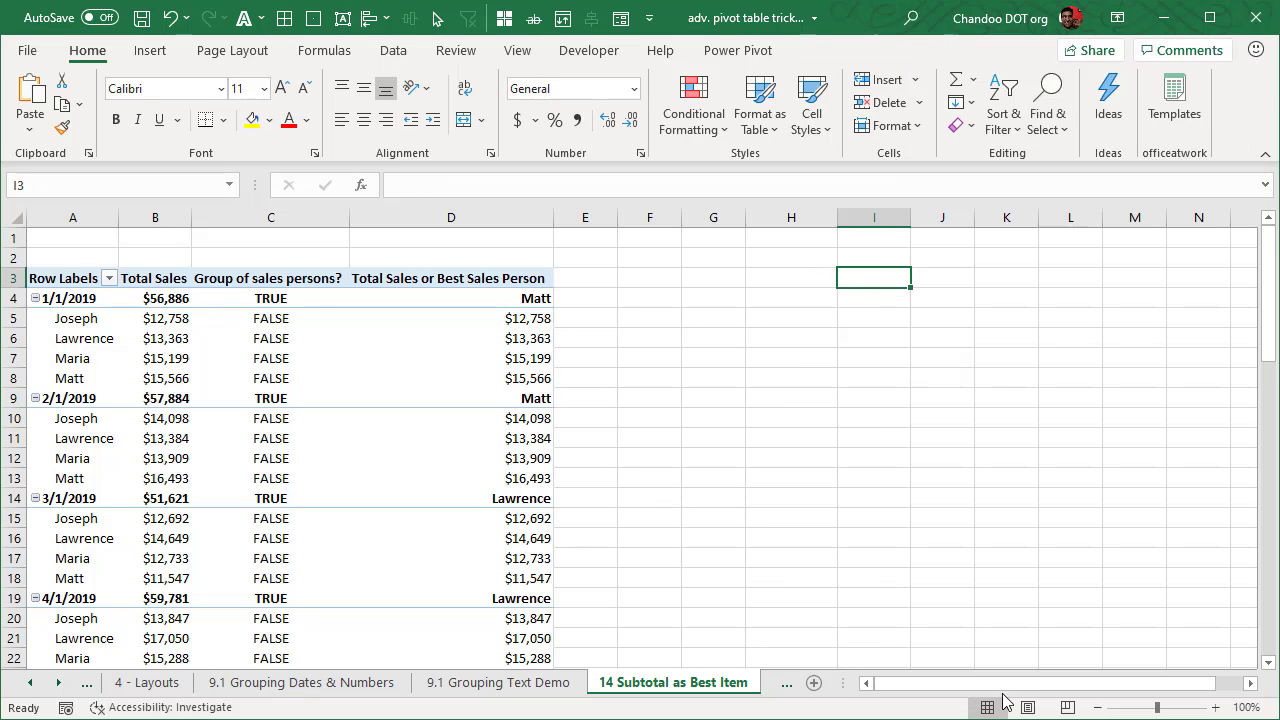
click(1249, 684)
click(1249, 684)
click(1249, 684)
click(723, 277)
Insert a Data Model pivot at L3 with Region and Salesman in the rows
click(150, 50)
click(43, 93)
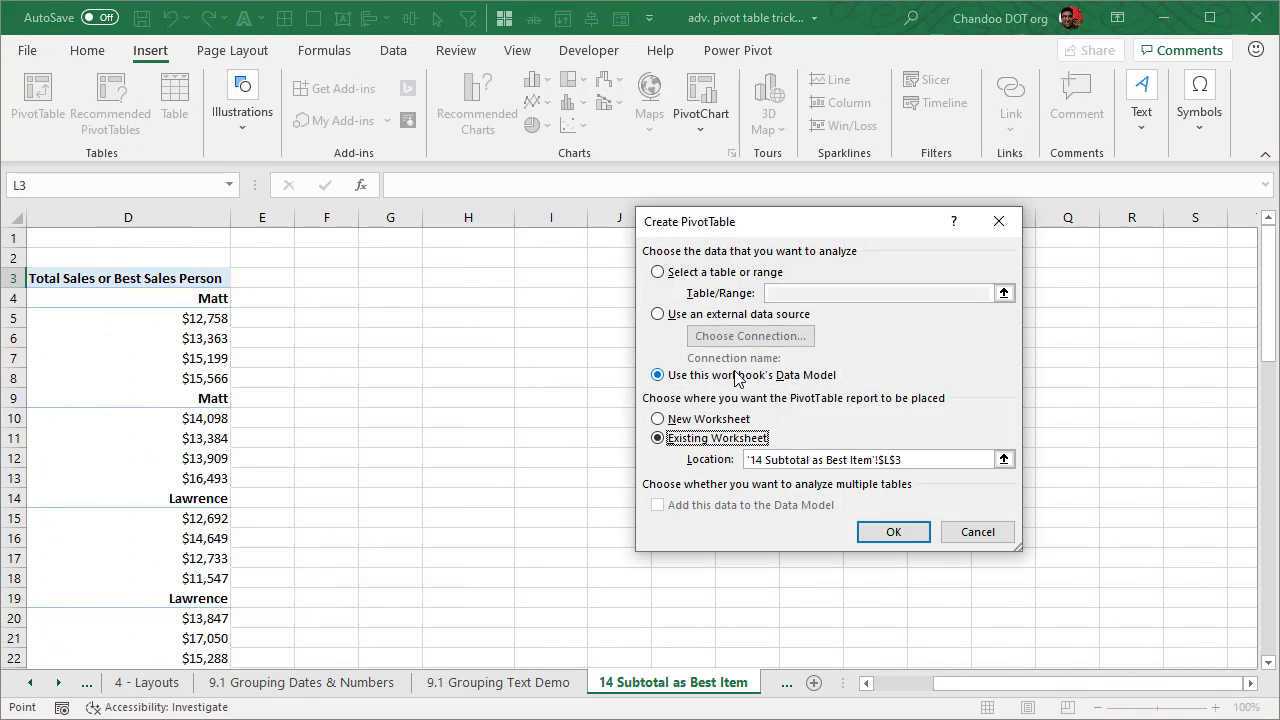
click(898, 535)
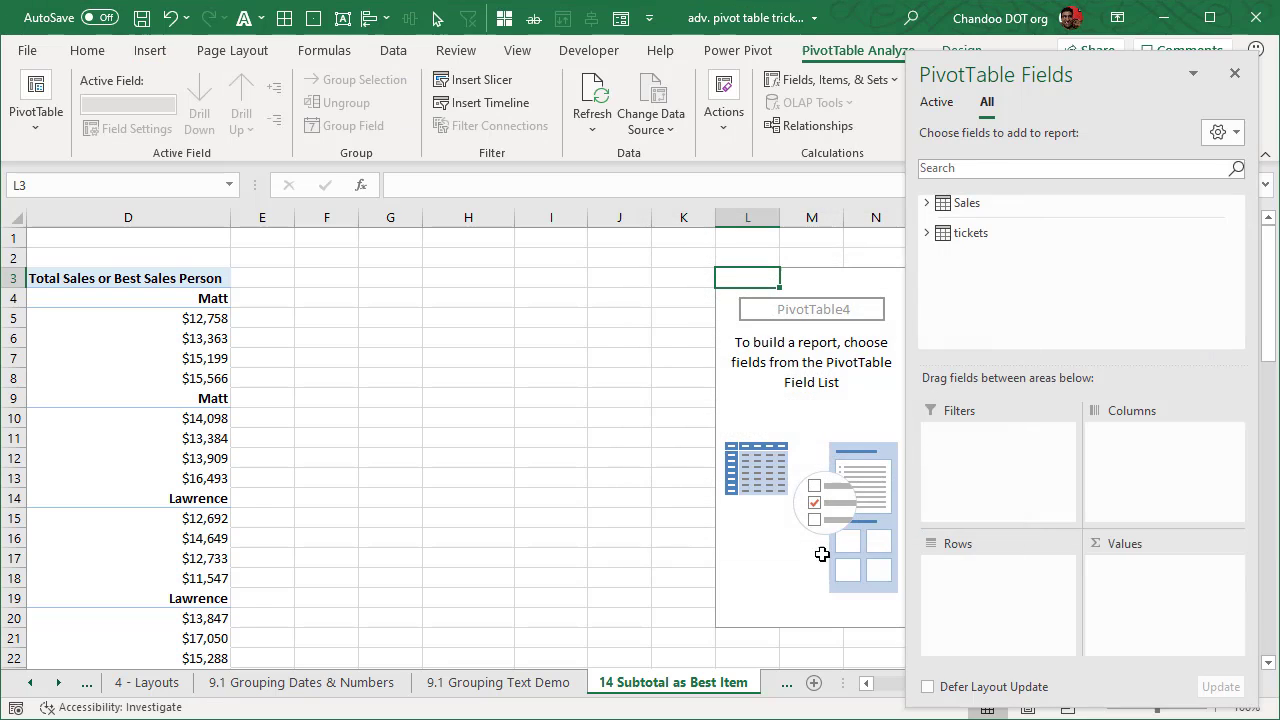
click(926, 203)
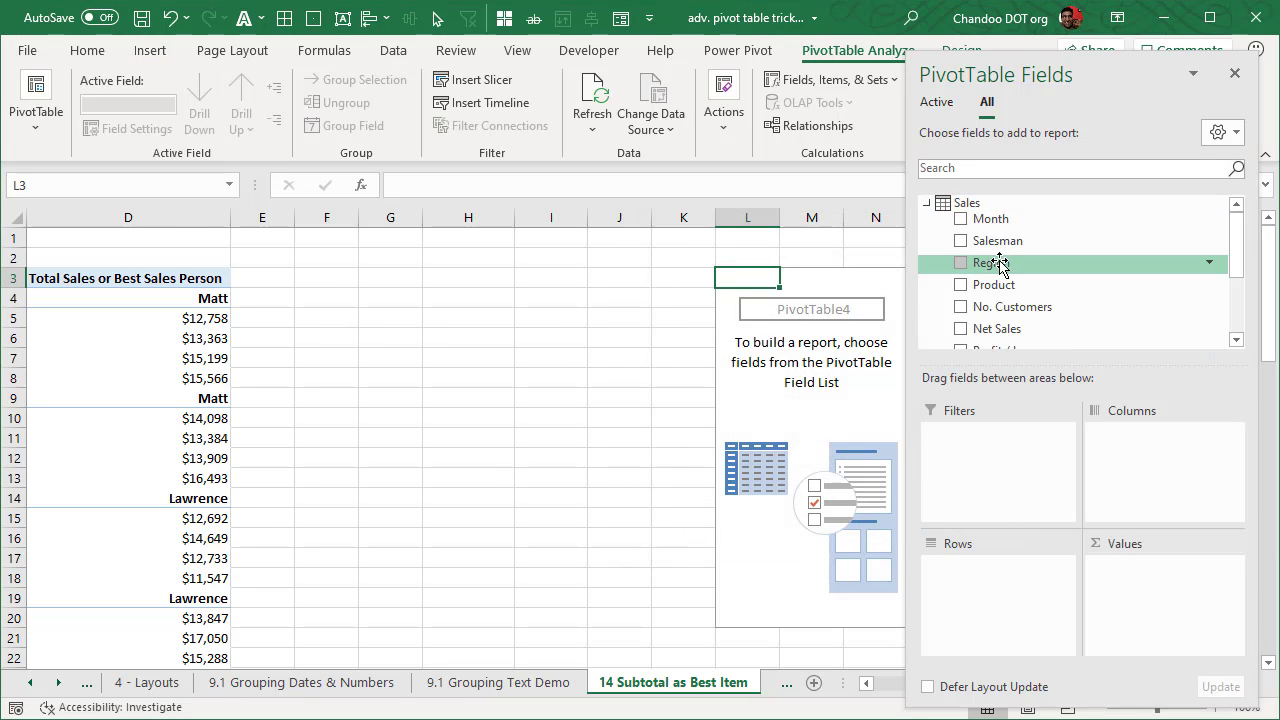
drag(993, 267, 985, 612)
drag(1003, 240, 958, 620)
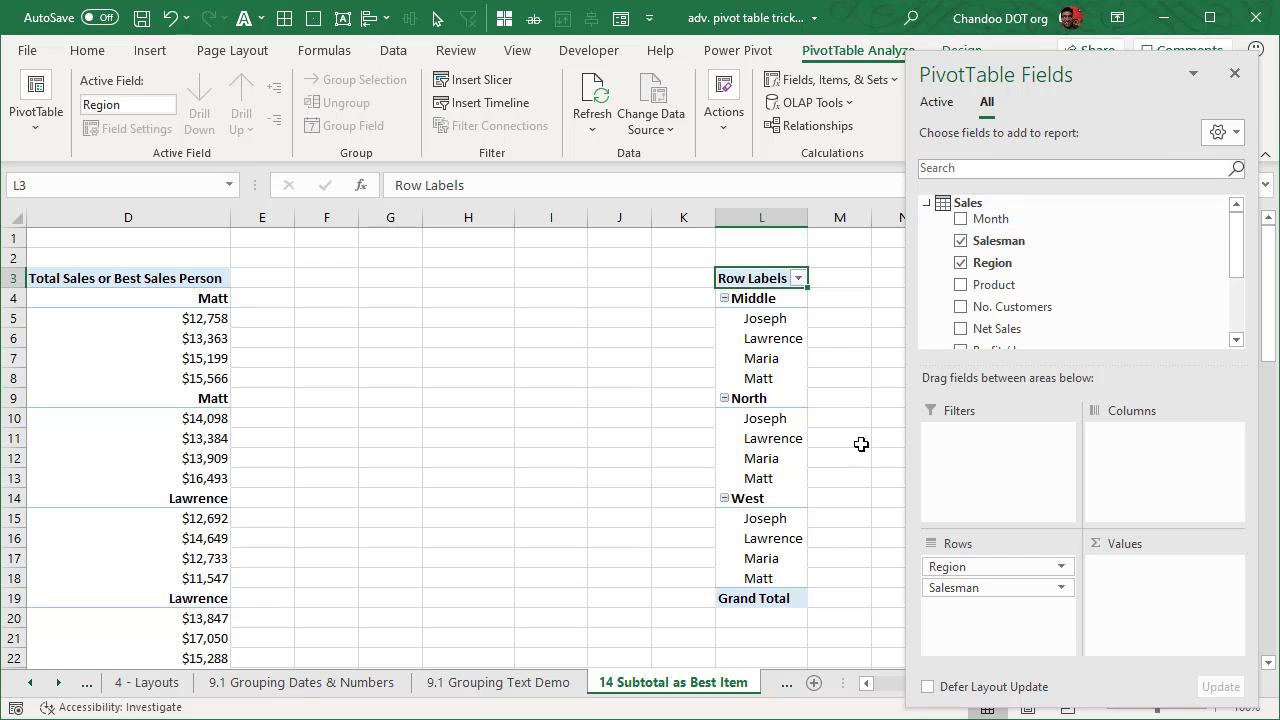
Add the Total Sales or Best Sales Person measure to the new pivot's values
click(1237, 288)
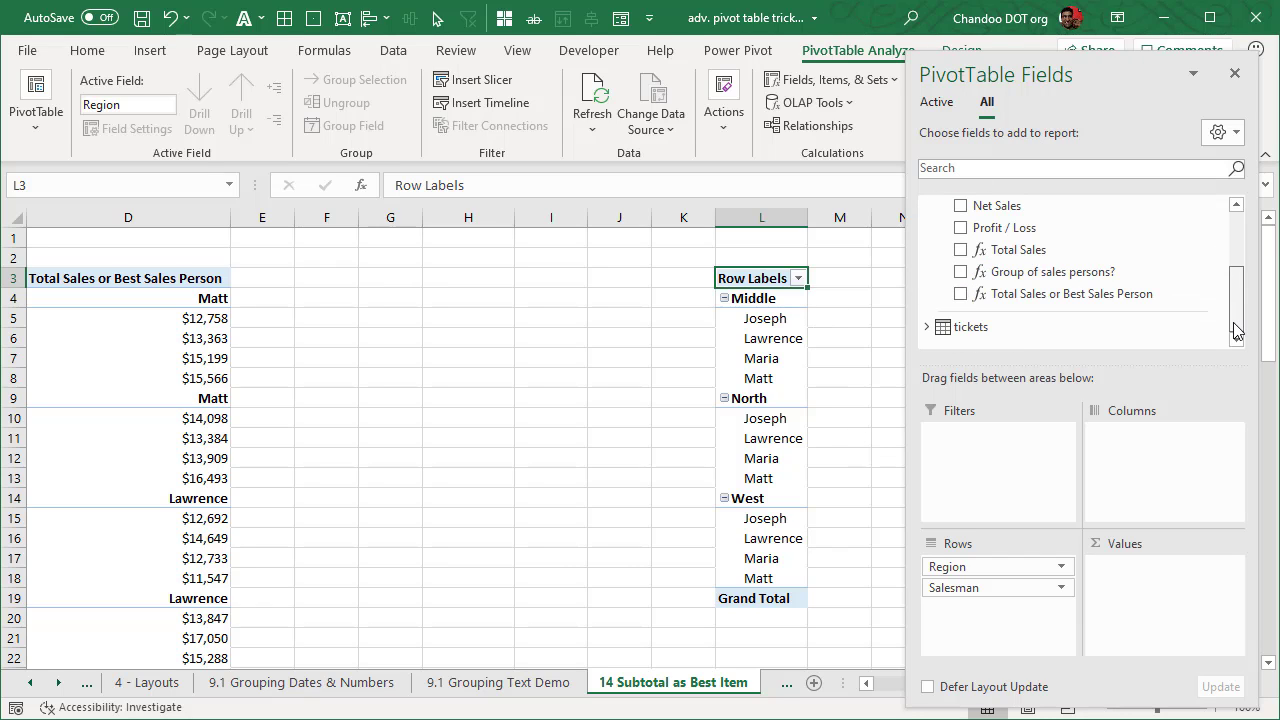
drag(1024, 294, 1186, 606)
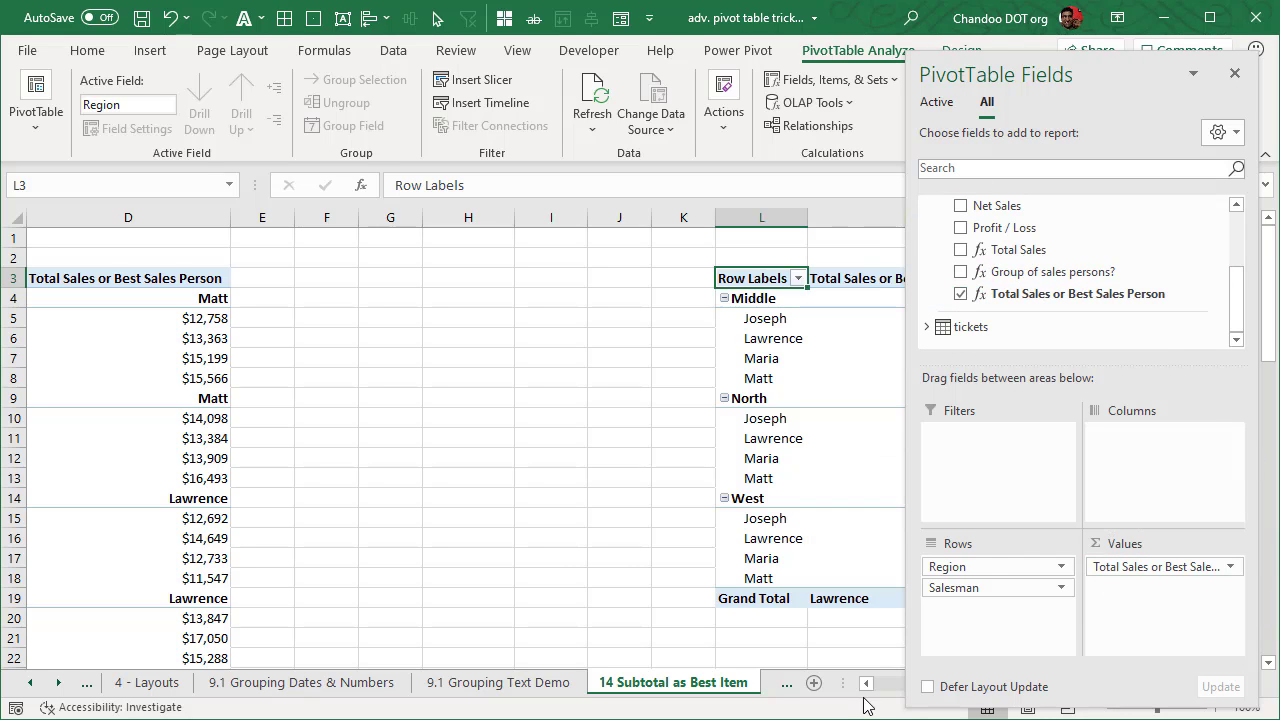
click(800, 640)
click(990, 320)
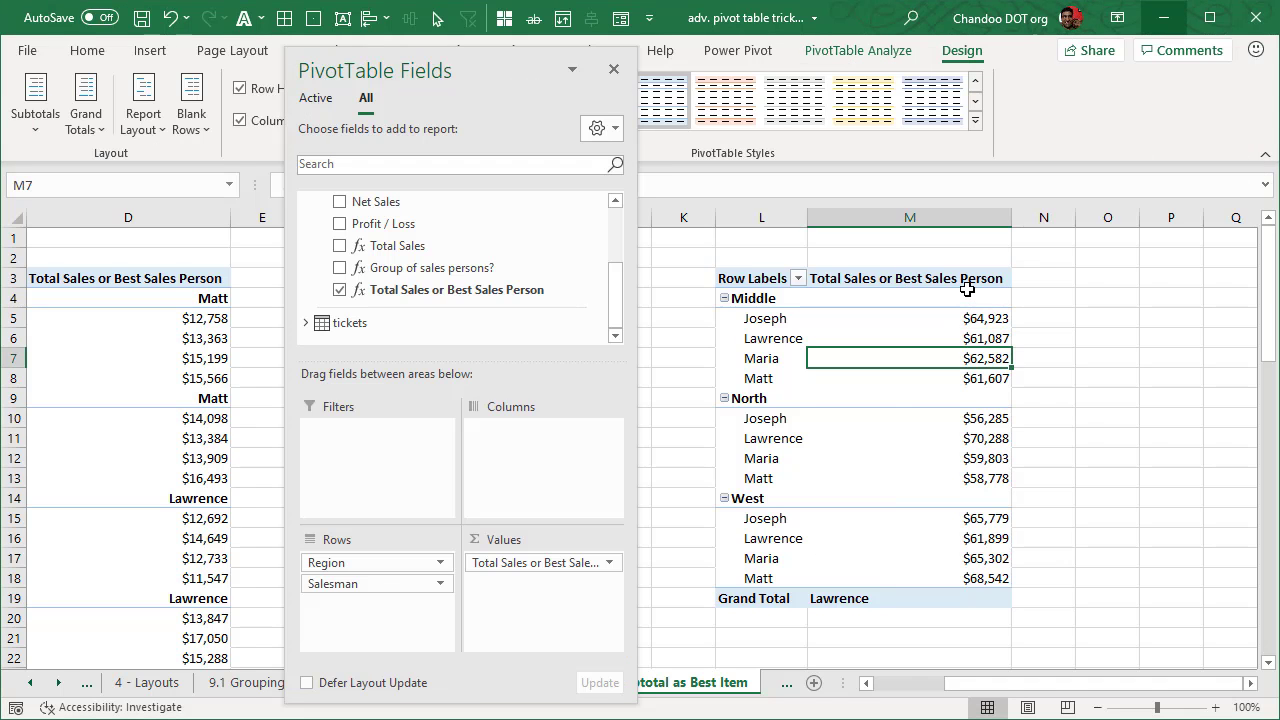
click(960, 300)
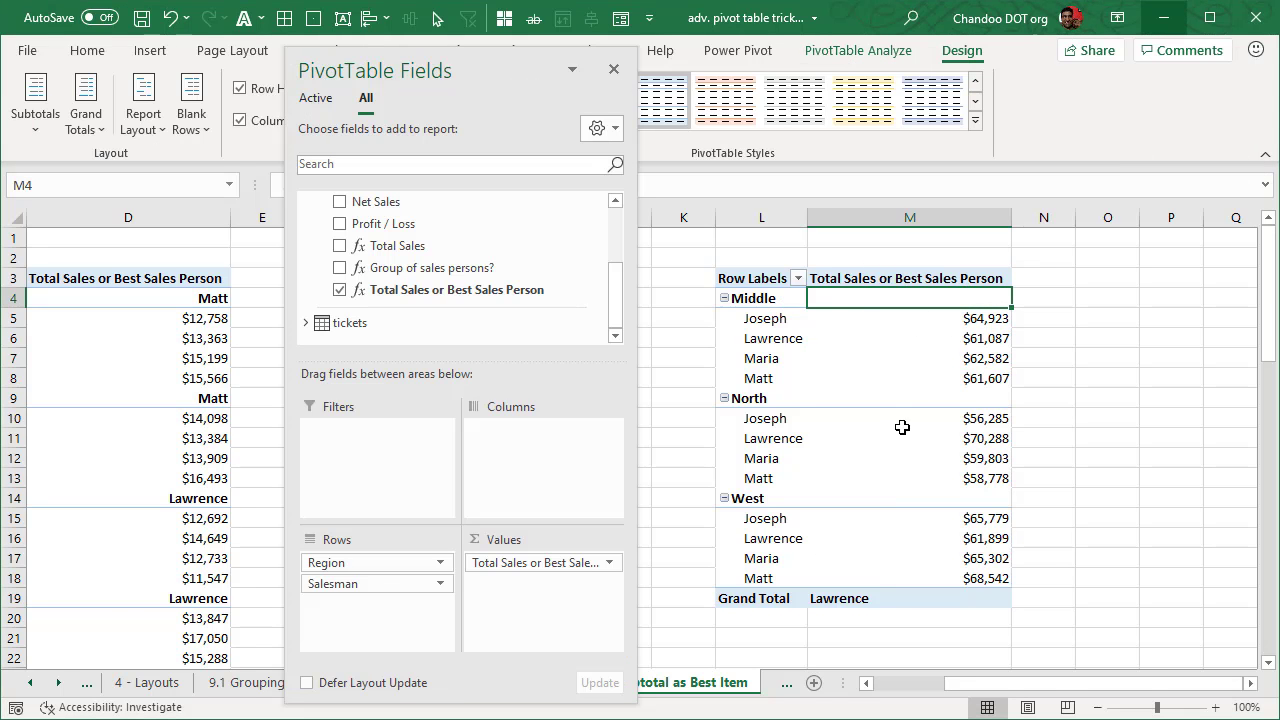
click(858, 402)
click(911, 503)
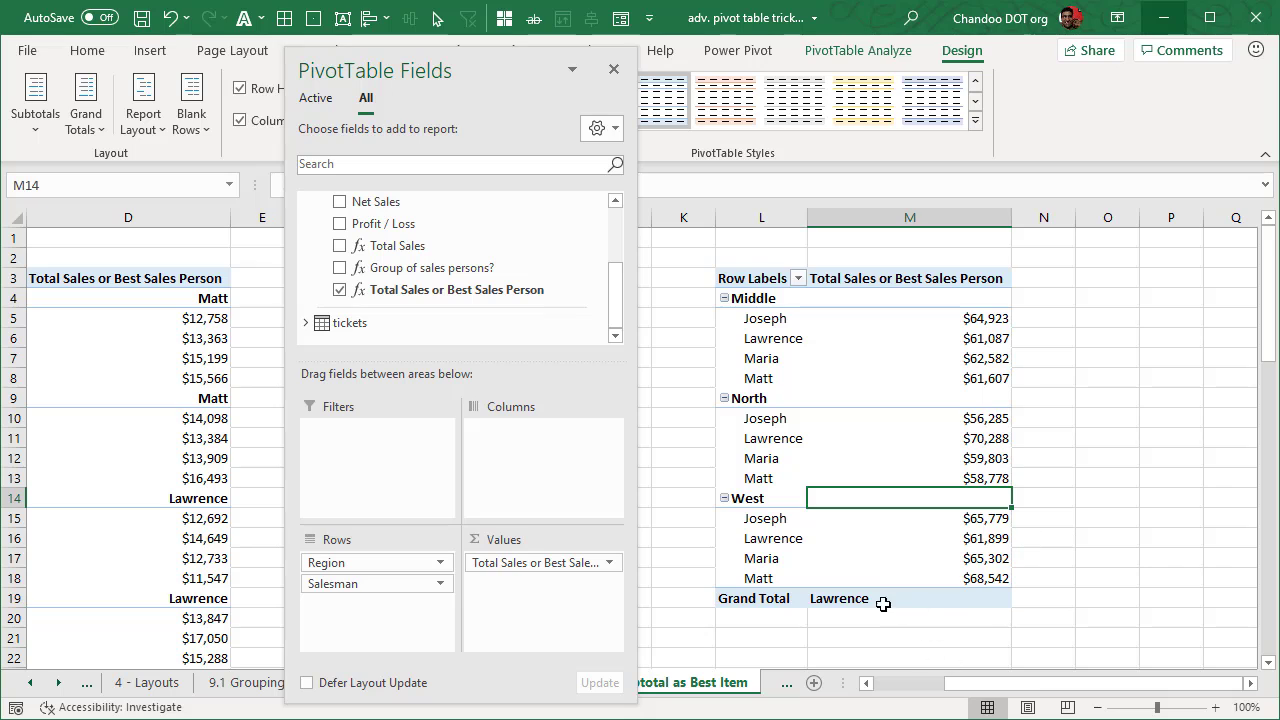
click(852, 600)
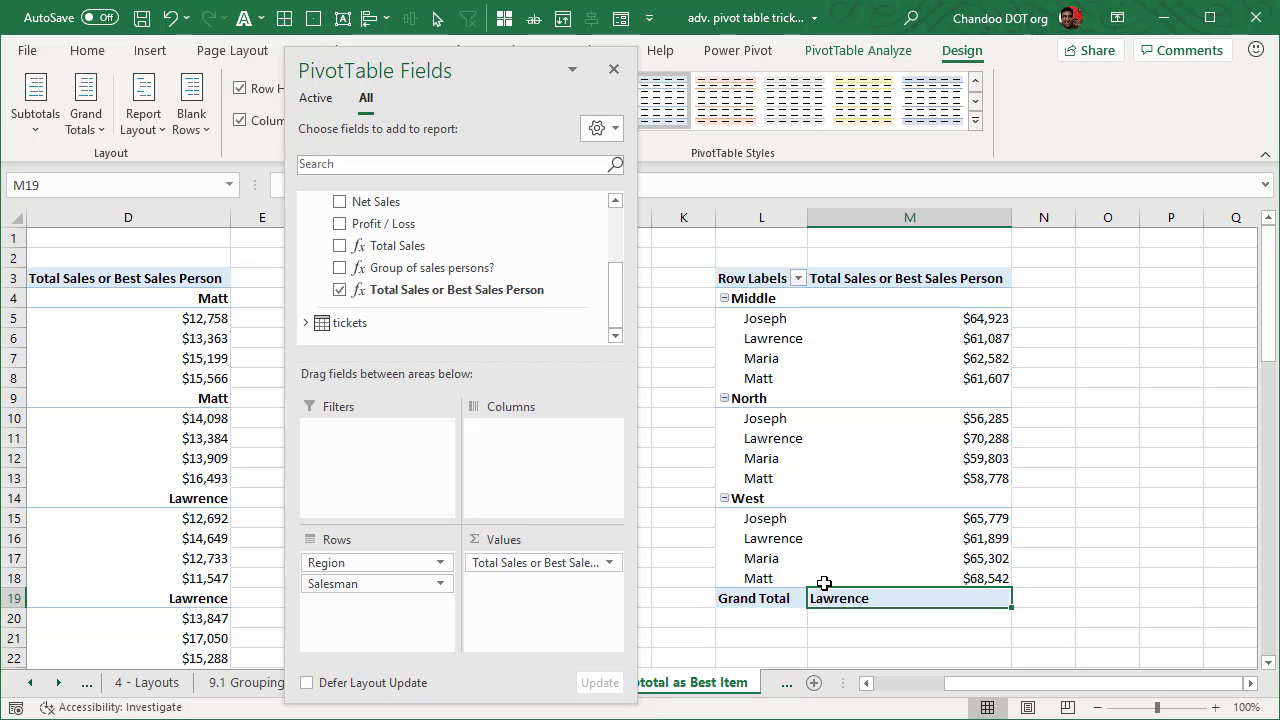
mouse_move(824, 583)
click(951, 497)
click(964, 397)
click(946, 302)
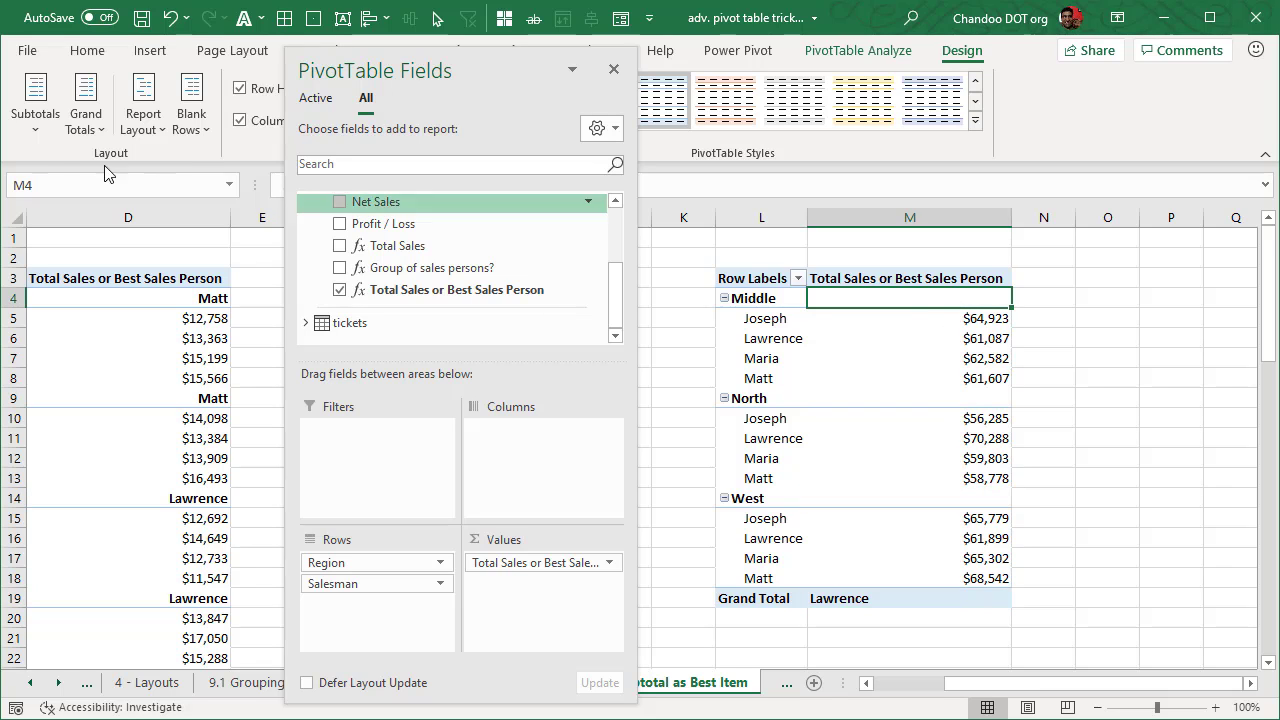
Set the pivot to show all subtotals at the top of each group
click(36, 100)
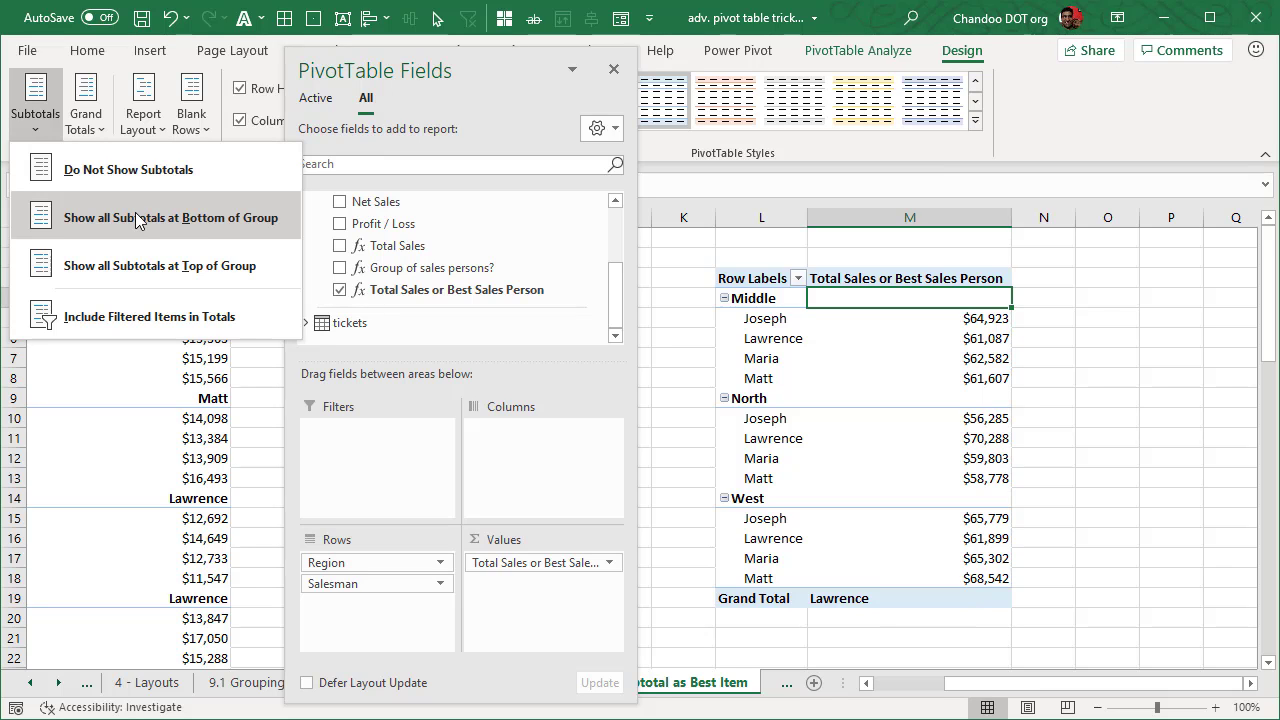
click(150, 262)
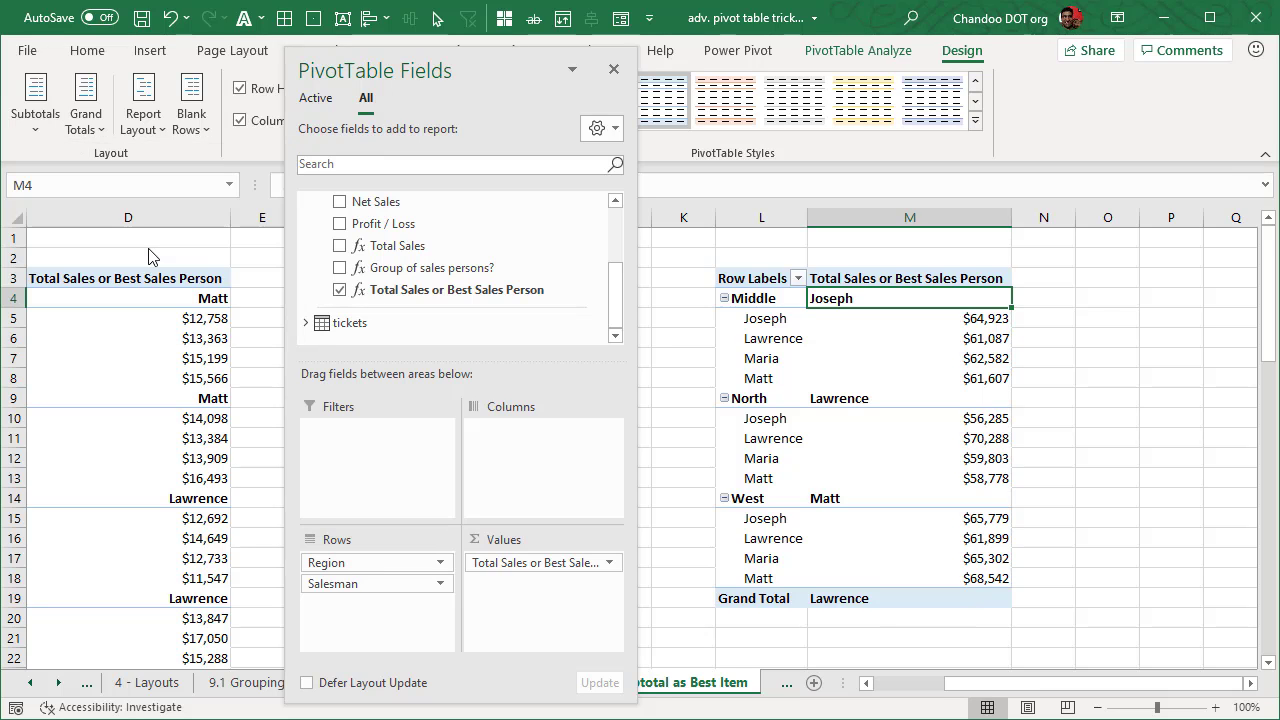
click(35, 100)
click(928, 345)
Verify region subtotals name Joseph for Middle, Lawrence for North and Matt for West
click(993, 318)
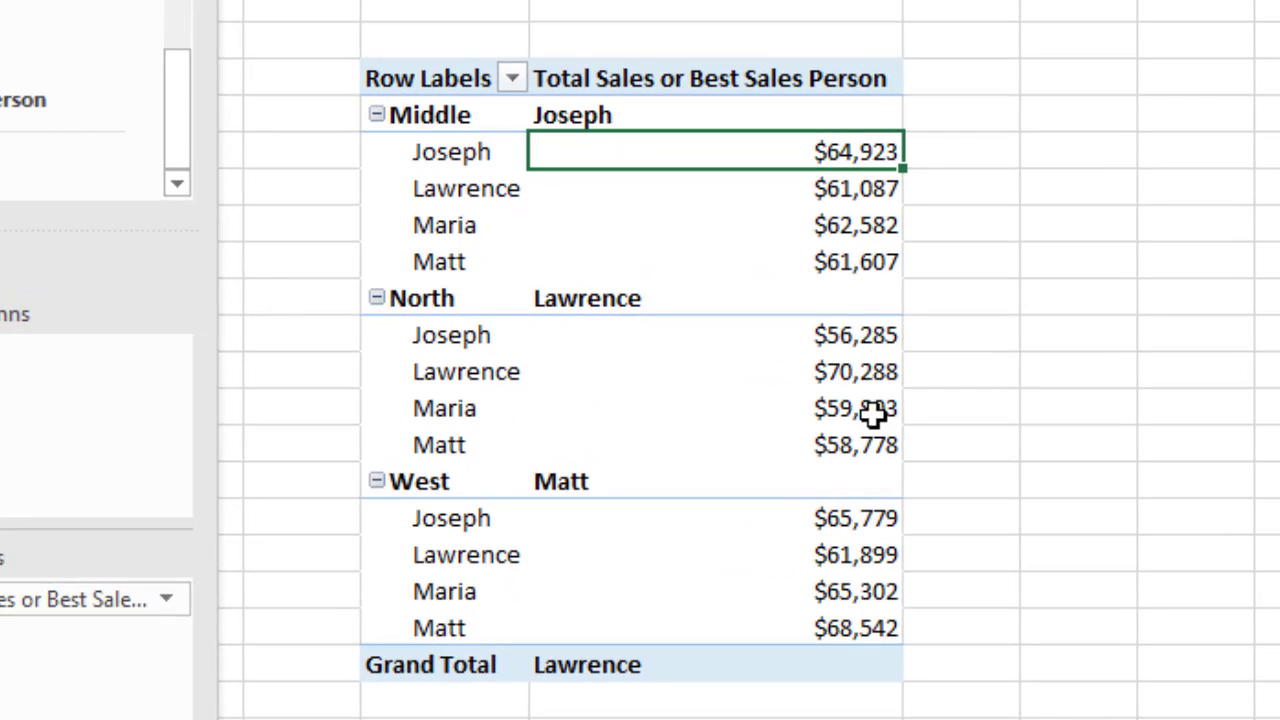
click(880, 372)
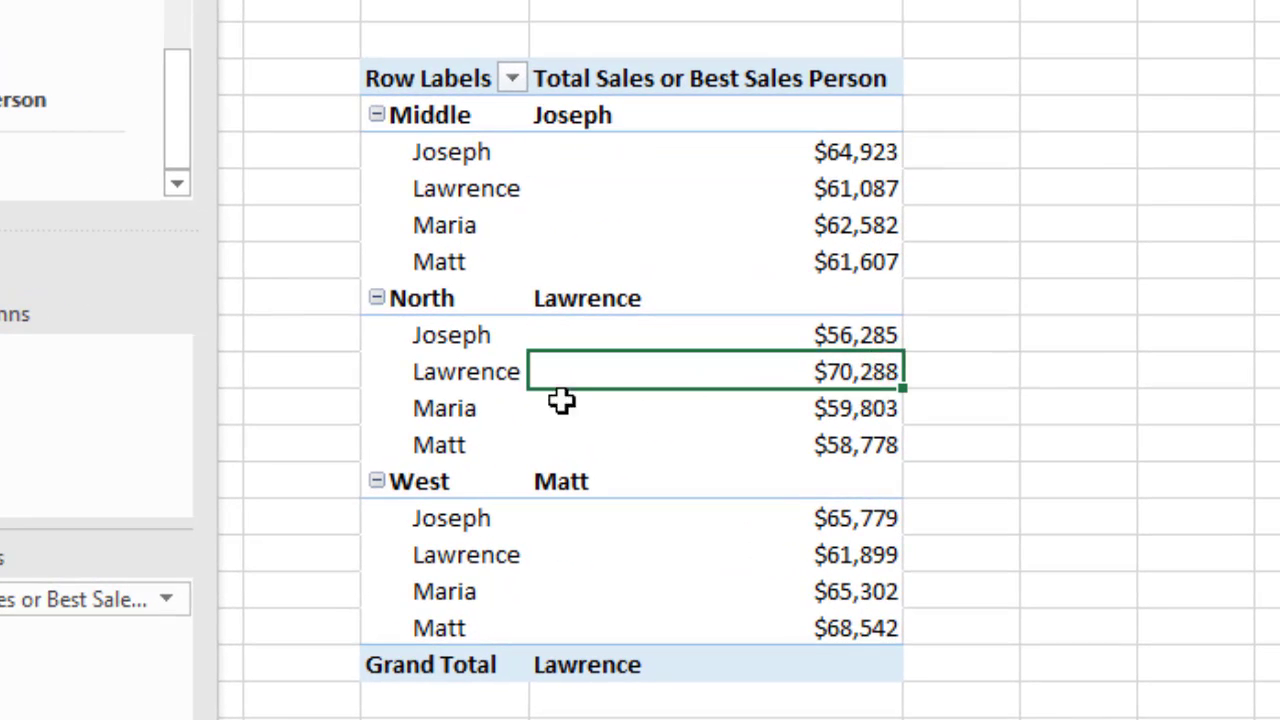
click(644, 287)
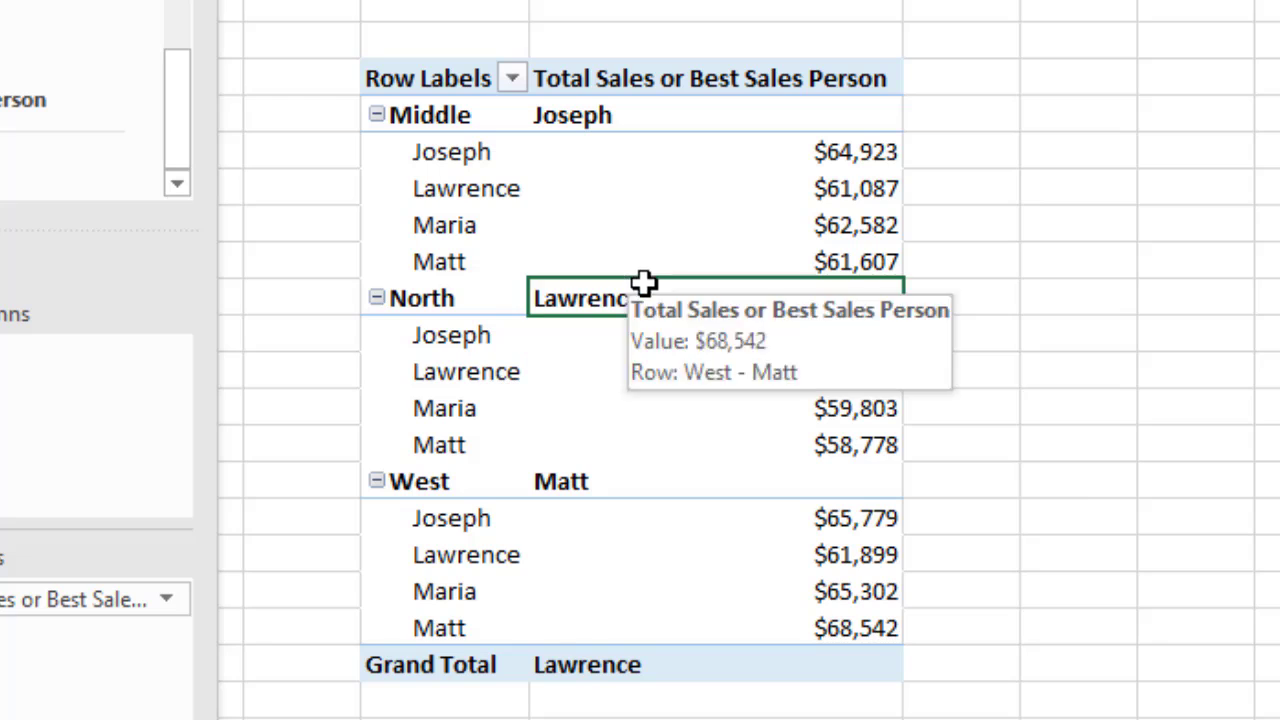
click(875, 556)
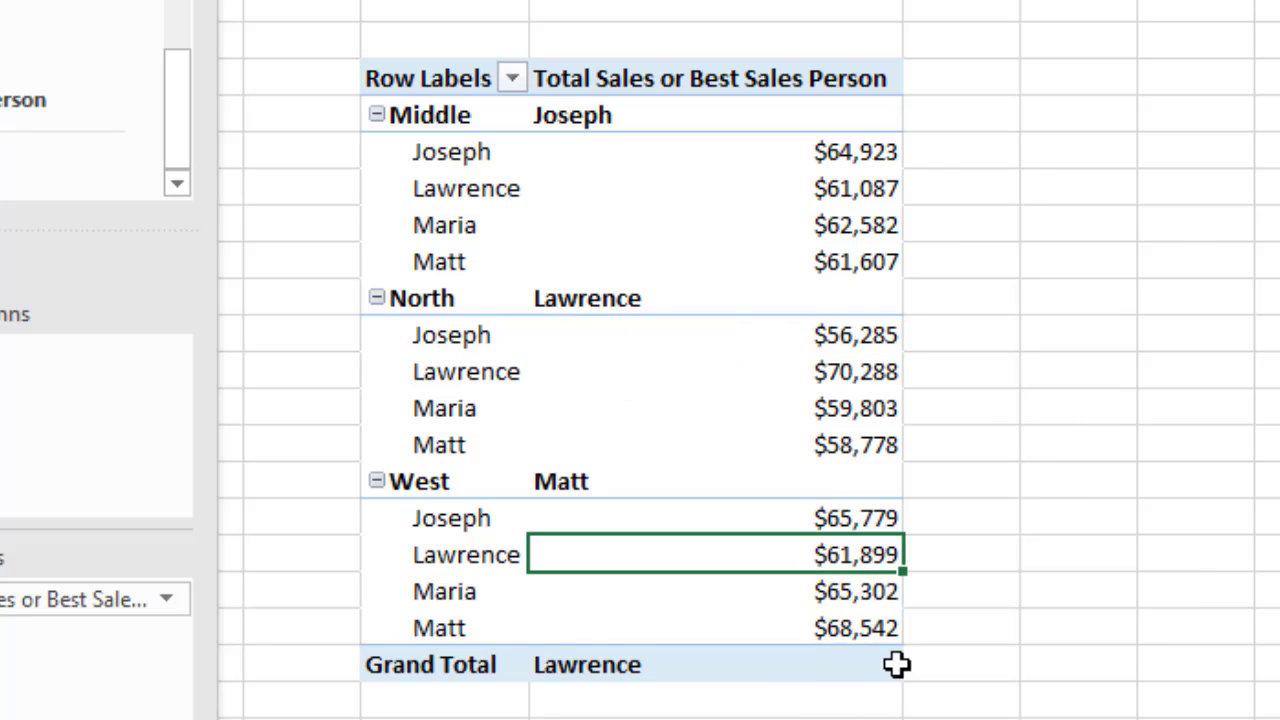
click(865, 629)
click(629, 481)
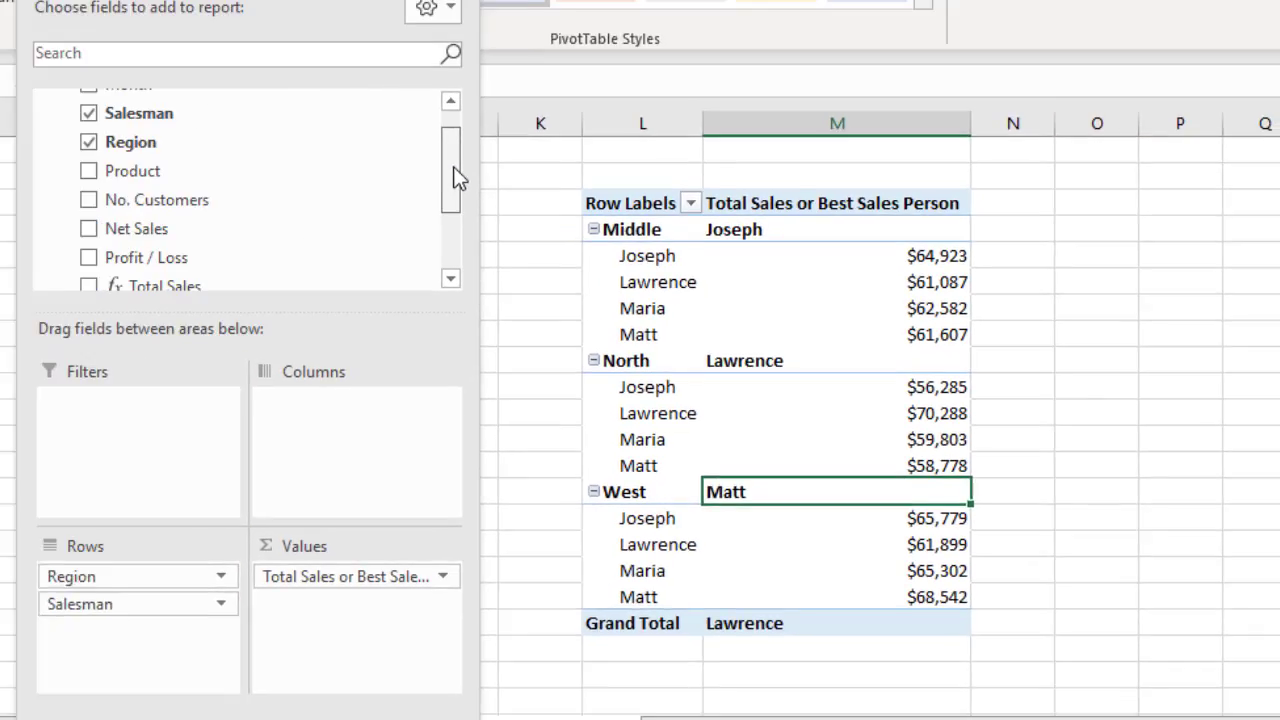
Nest the Product field in Rows between Region and Salesman
drag(453, 167, 456, 153)
drag(261, 207, 305, 491)
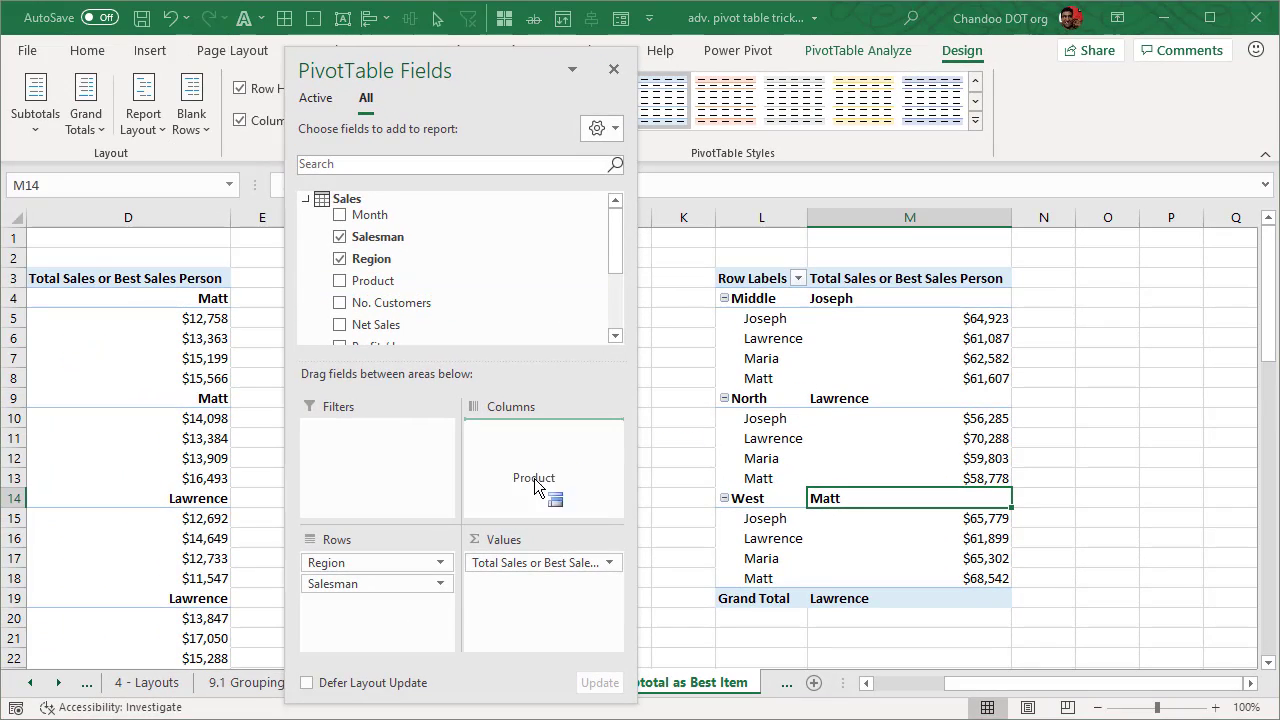
drag(505, 491, 355, 573)
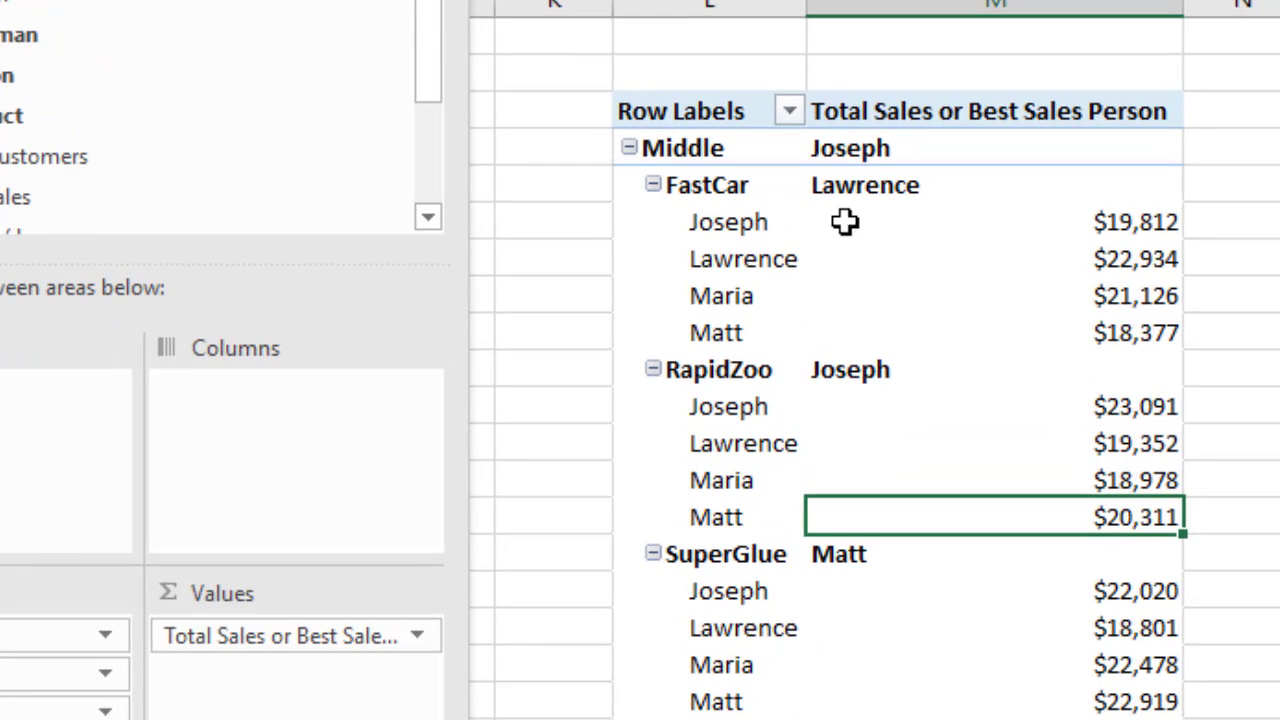
Check product subtotals: FastCar Lawrence, RapidZoo Joseph, SuperGlue Matt, and Middle region Joseph
click(820, 190)
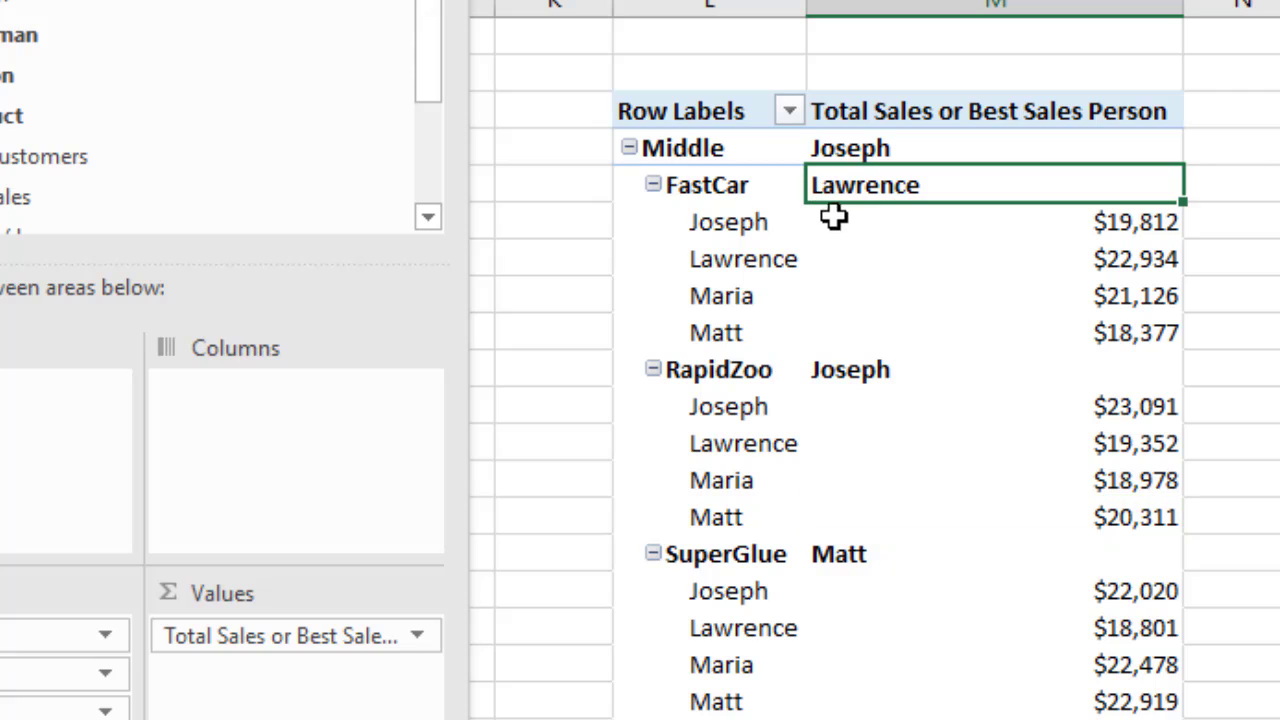
click(866, 380)
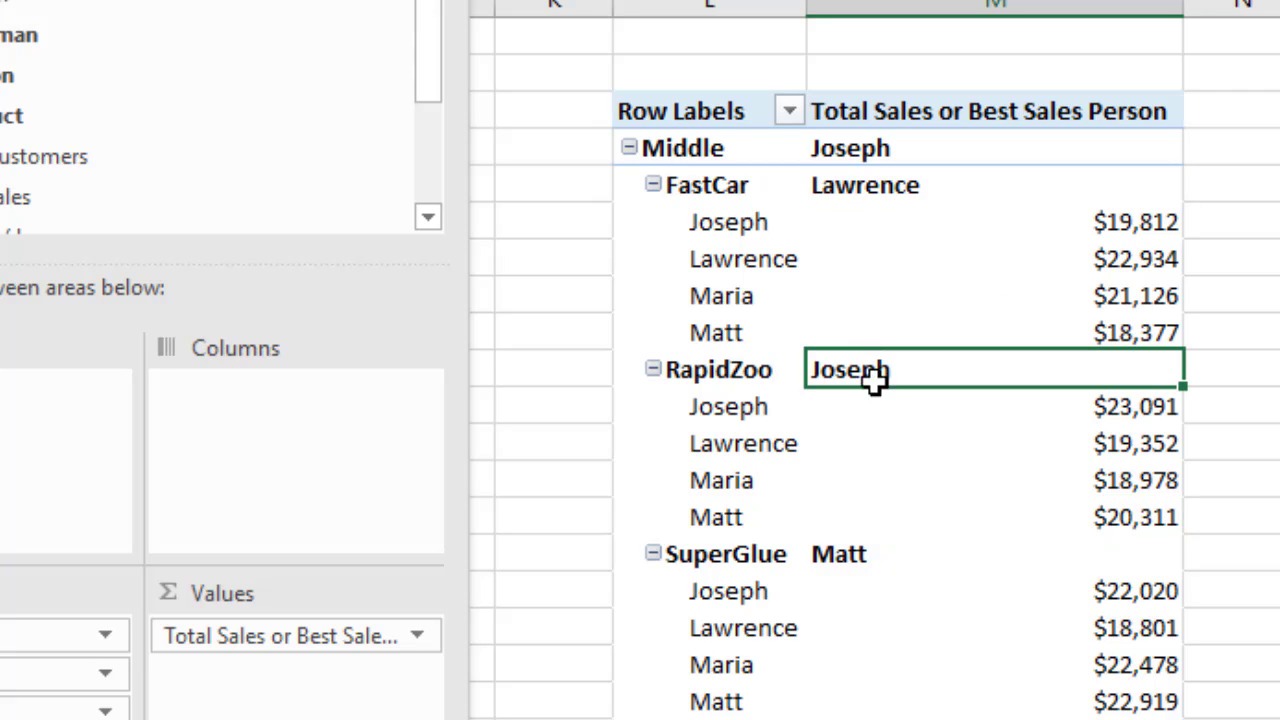
click(892, 548)
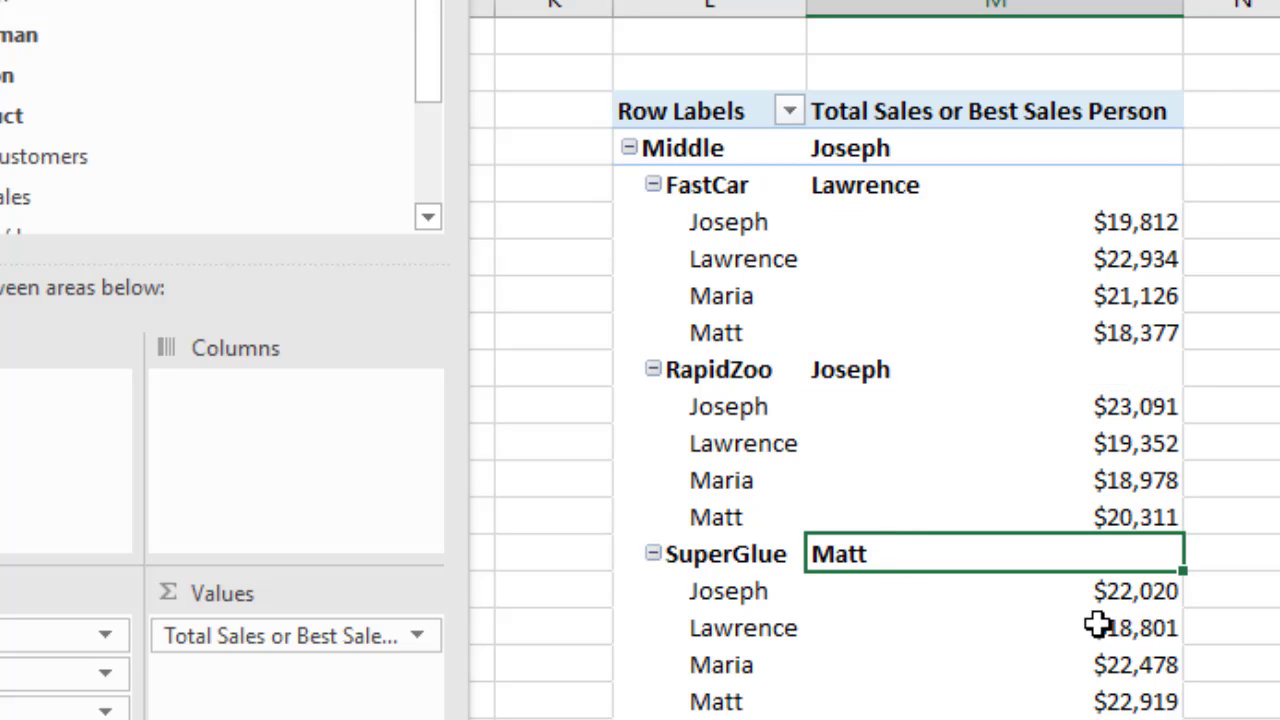
click(910, 158)
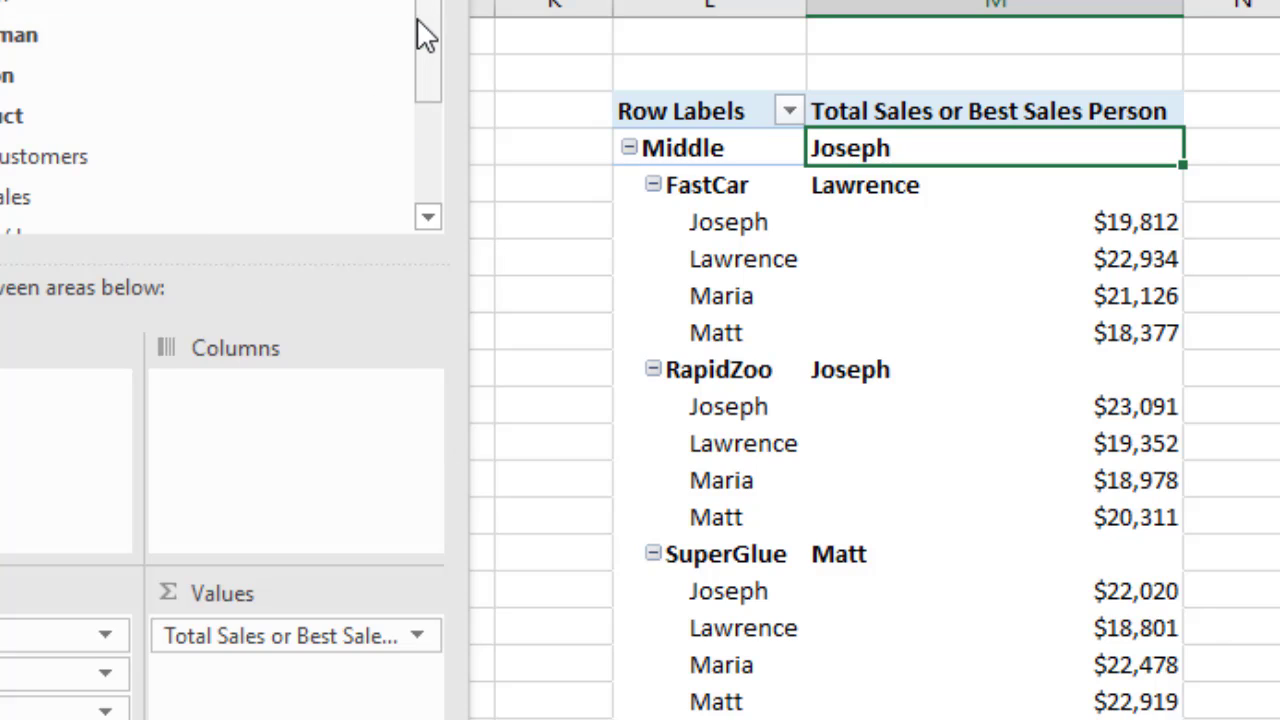
drag(424, 60, 422, 128)
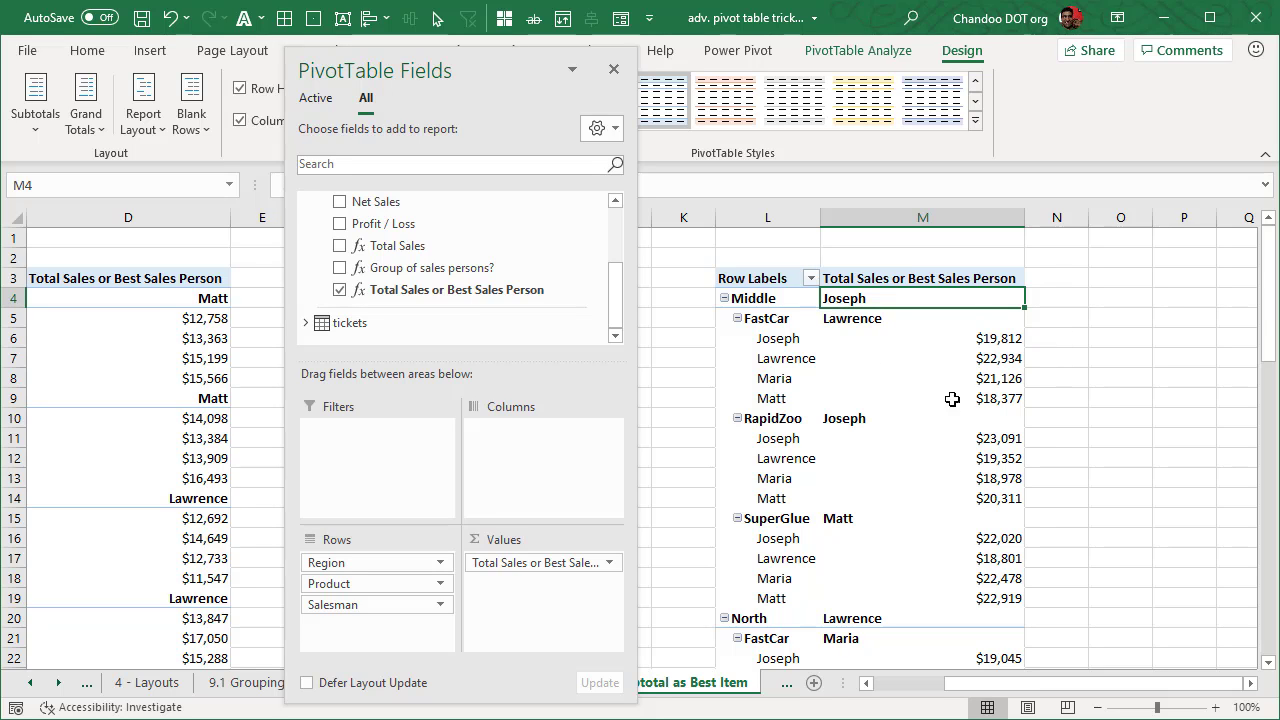
right_click(445, 296)
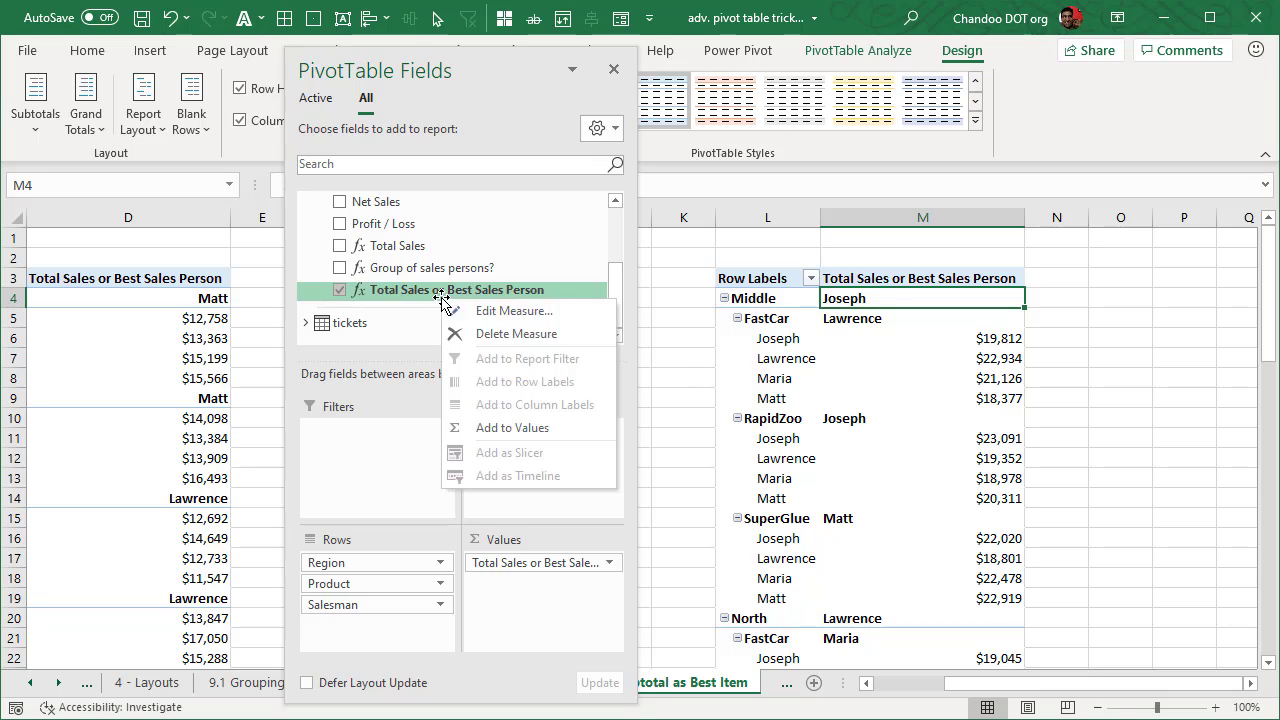
click(513, 311)
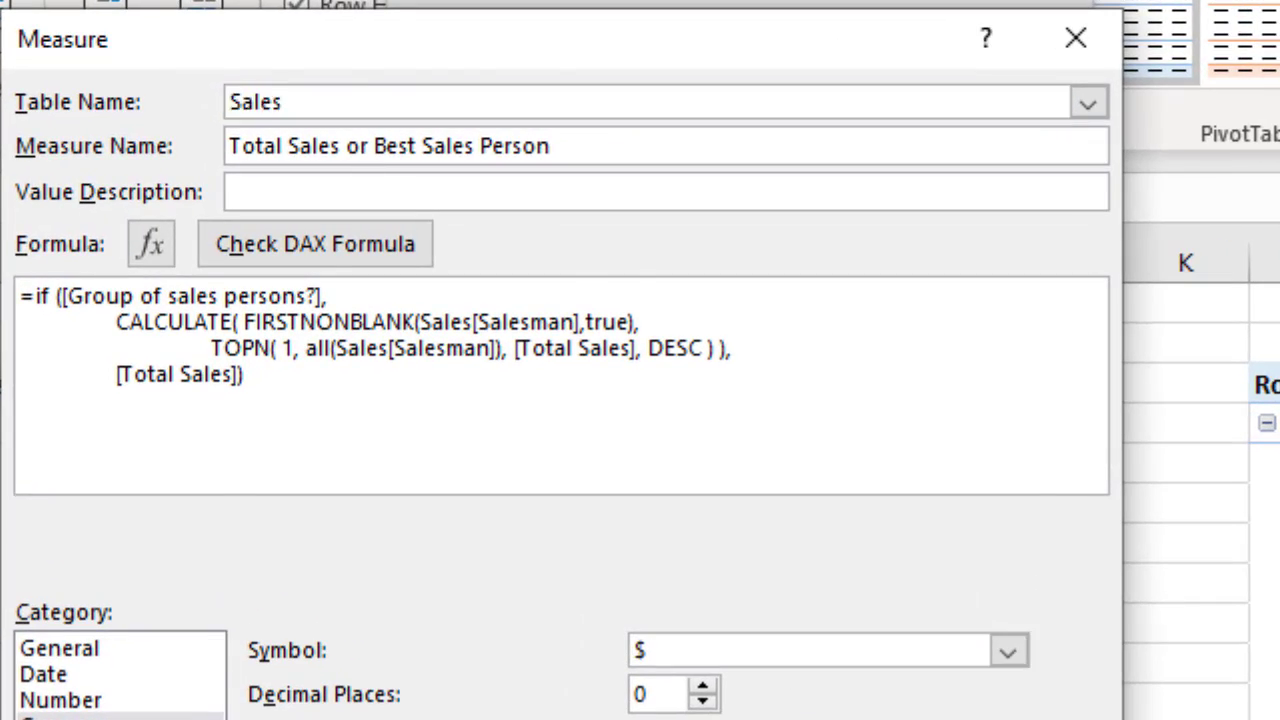
key(Return)
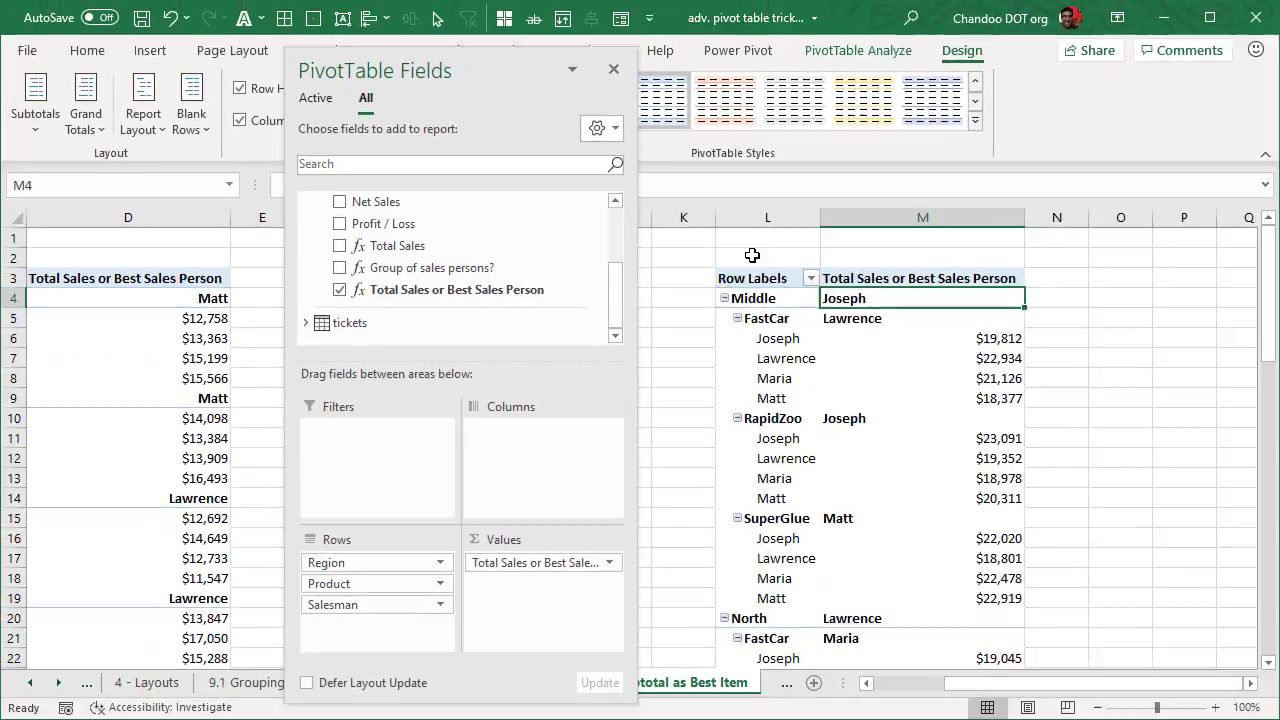